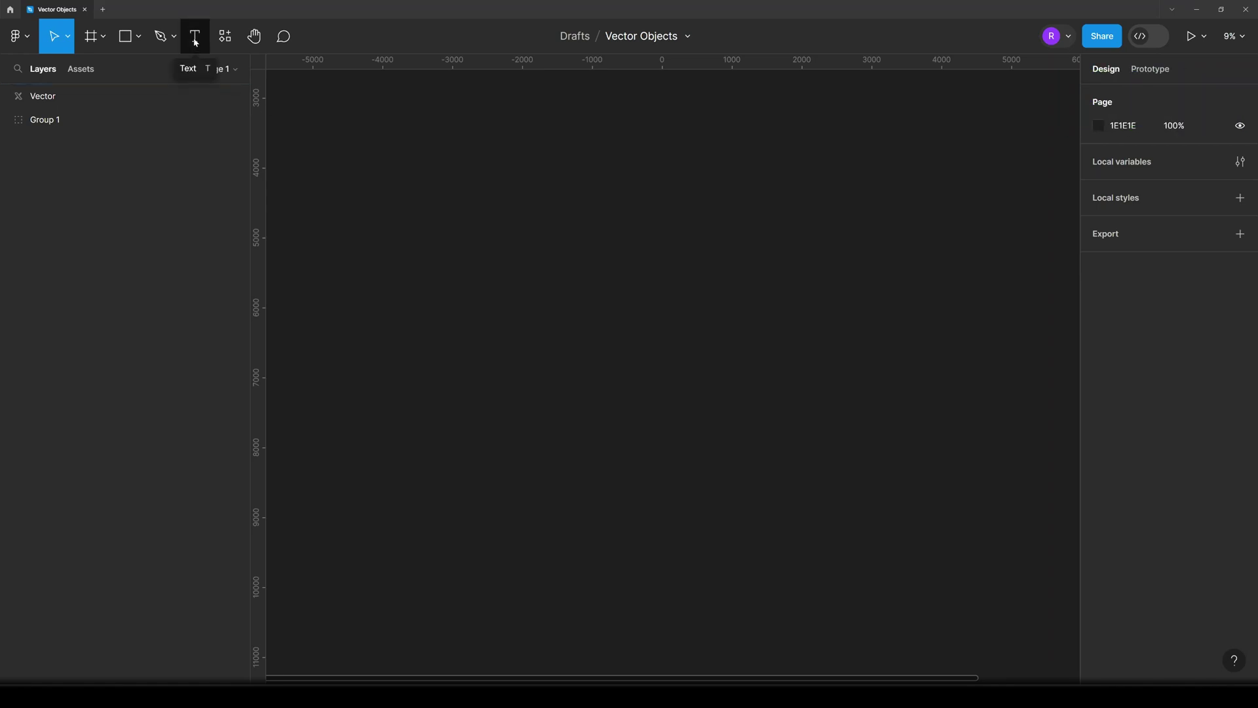
- Add a text object reading "TEST" in the middle of the empty canvas area
left_click(195, 39)
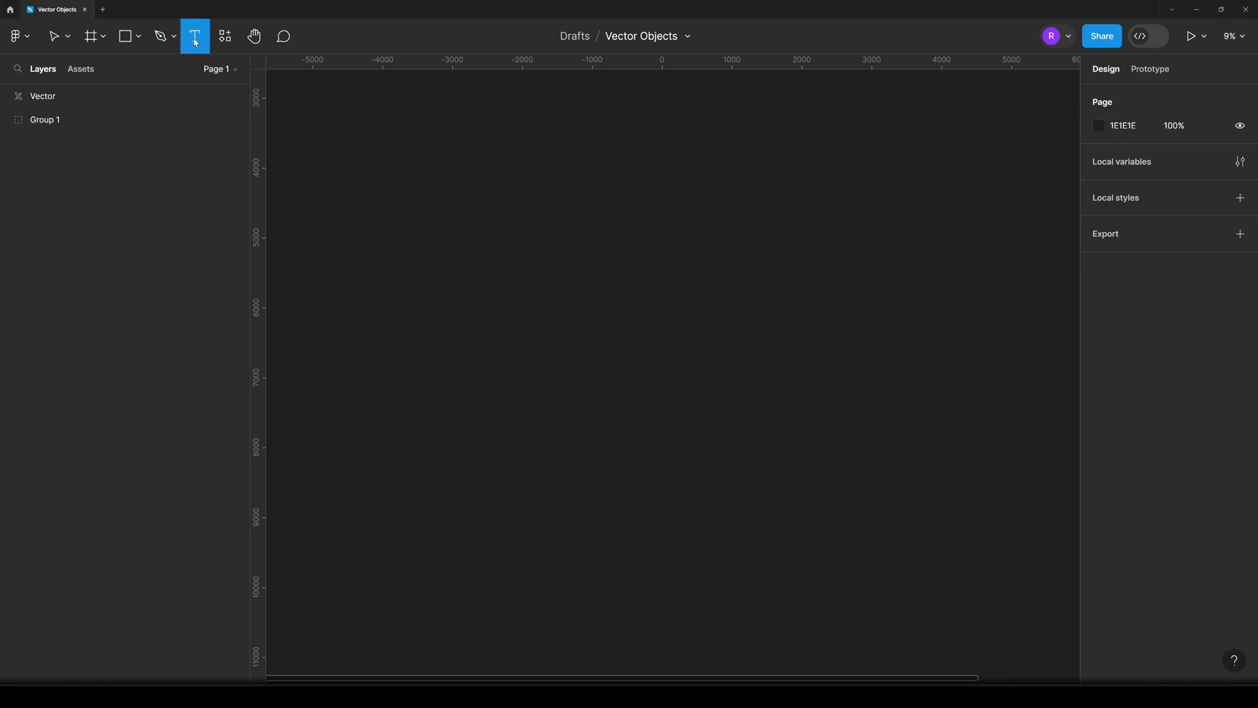
left_click(618, 360)
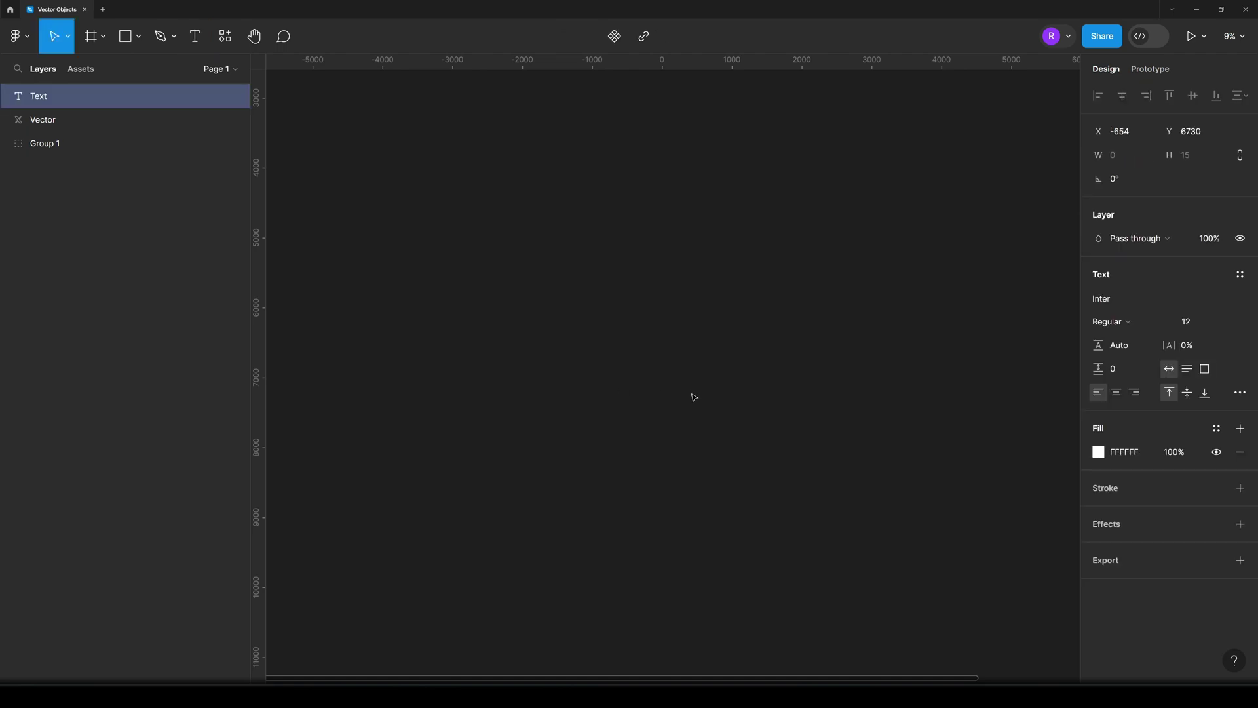
type("TEST")
left_click(648, 390)
left_click_drag(645, 387, 590, 328)
scroll(617, 359, "up", 10)
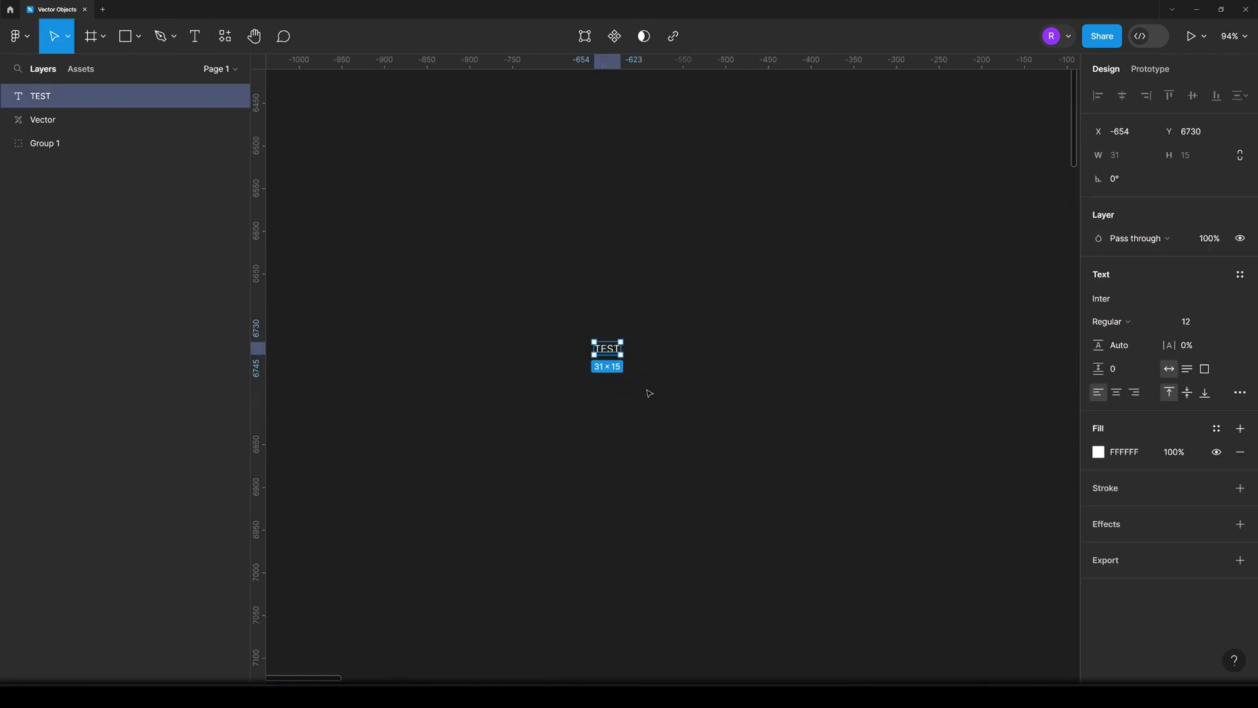
scroll(649, 393, "up", 3)
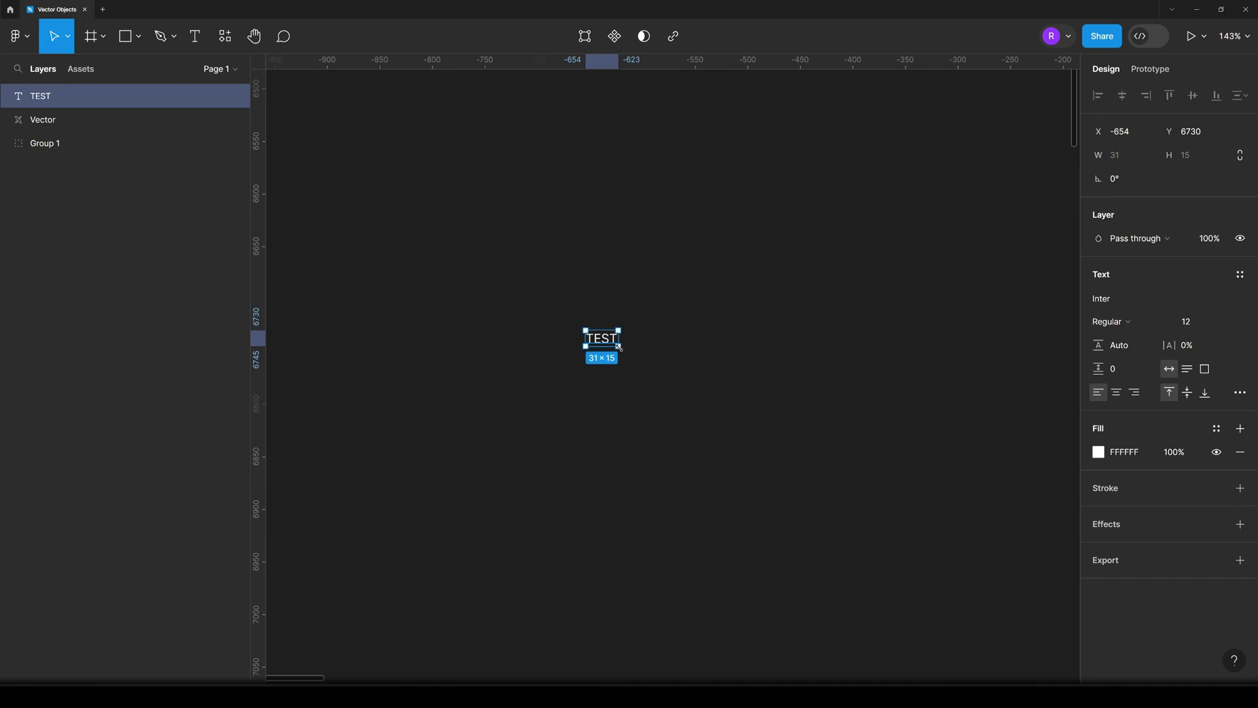
- Set the font size of the TEST text to 128
left_click_drag(620, 348, 802, 440)
key("ctrl+z")
left_click(1227, 323)
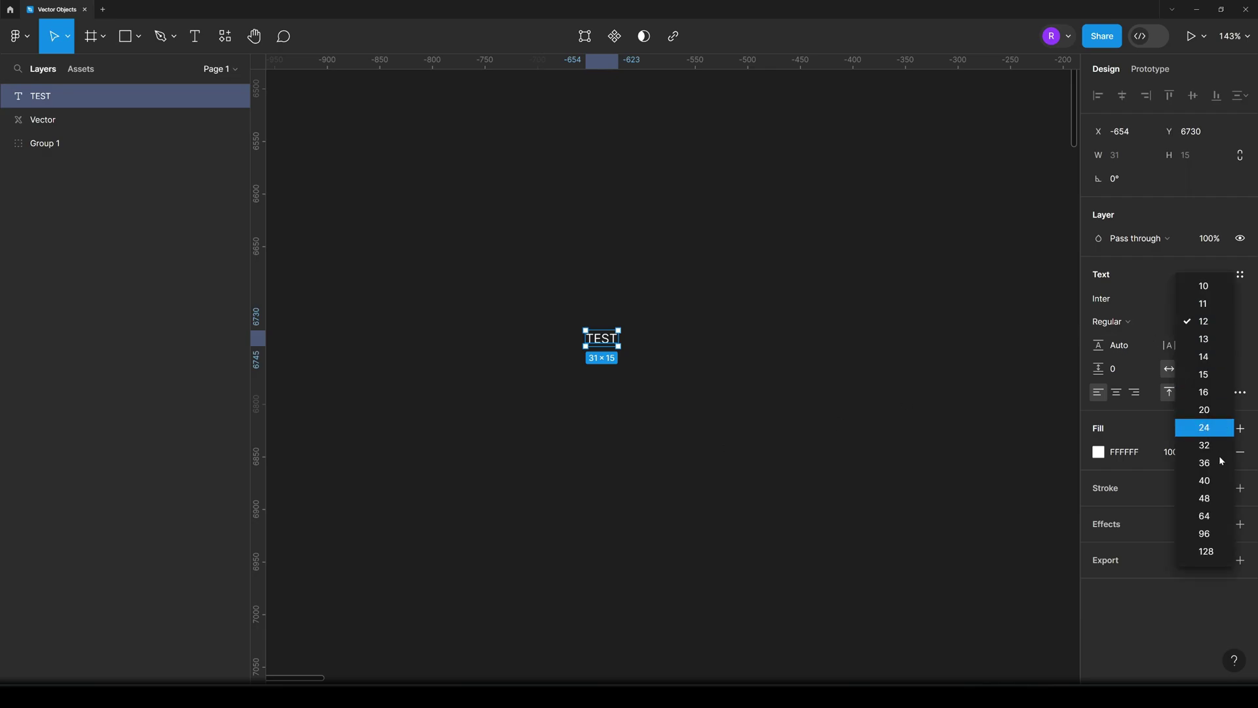
left_click(1212, 549)
scroll(645, 447, "down", 8)
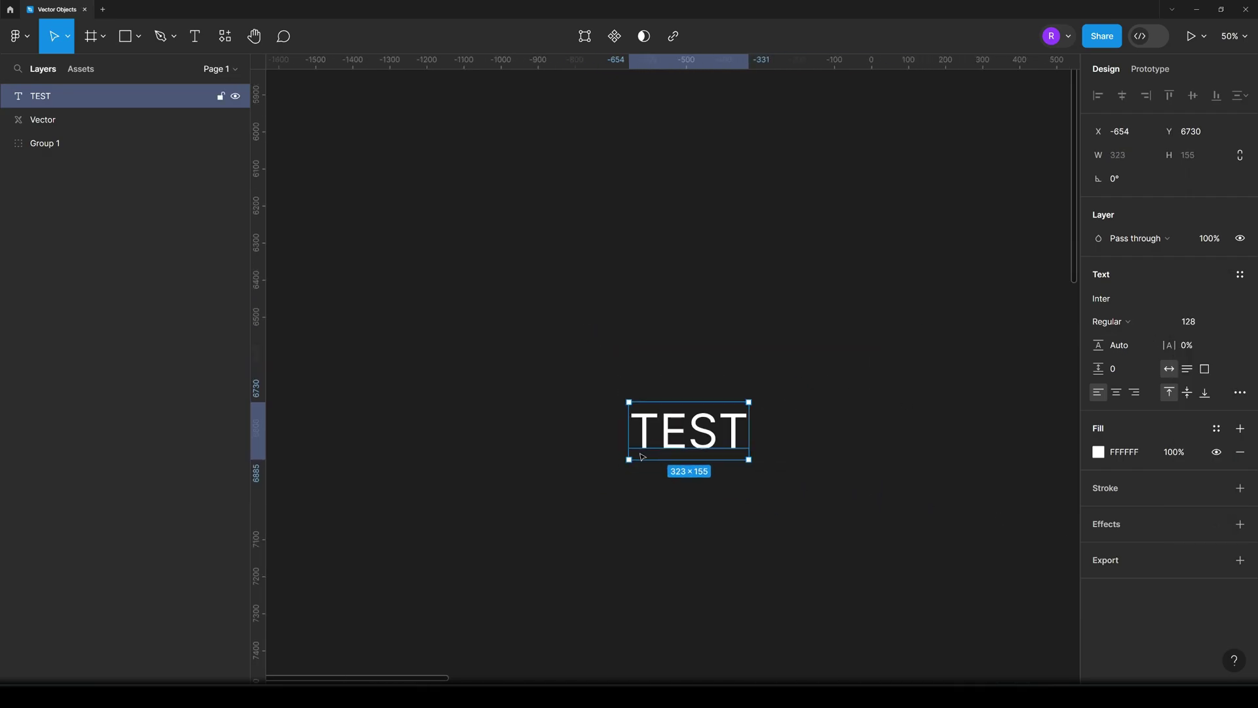
- Convert the TEST text into vector letters with Outline stroke
scroll(540, 349, "up", 4)
scroll(764, 387, "up", 2)
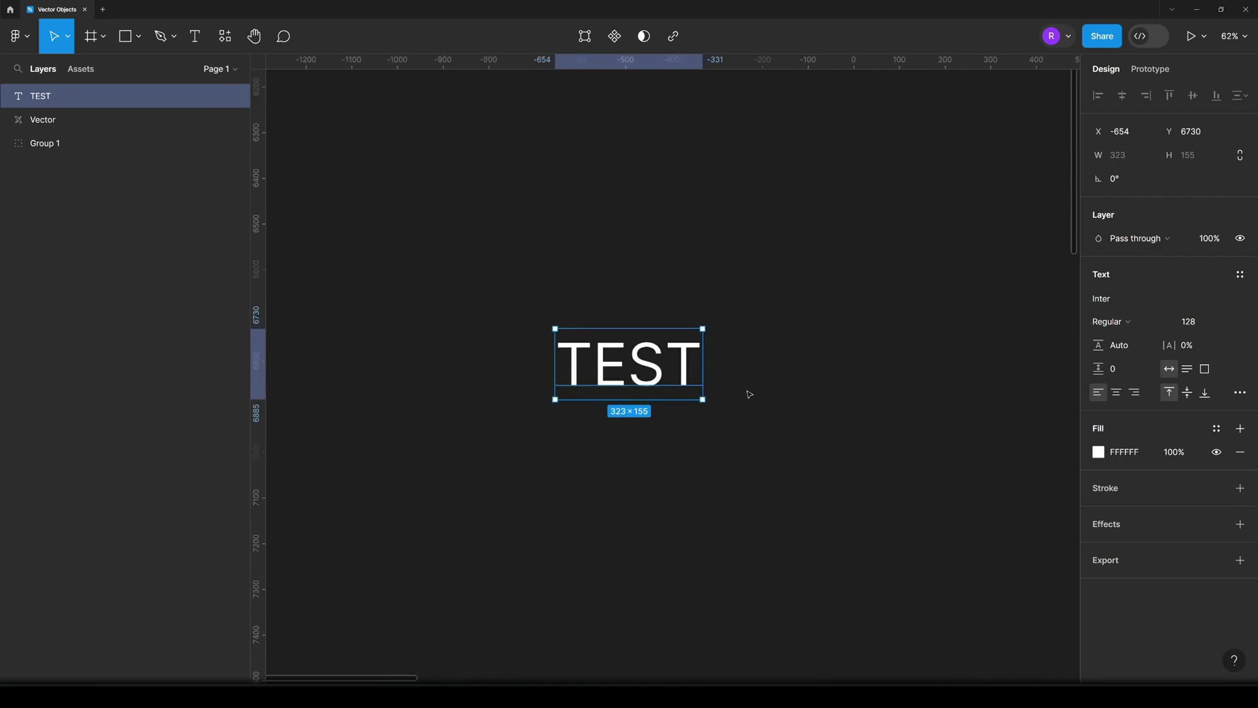
scroll(636, 382, "down", 5)
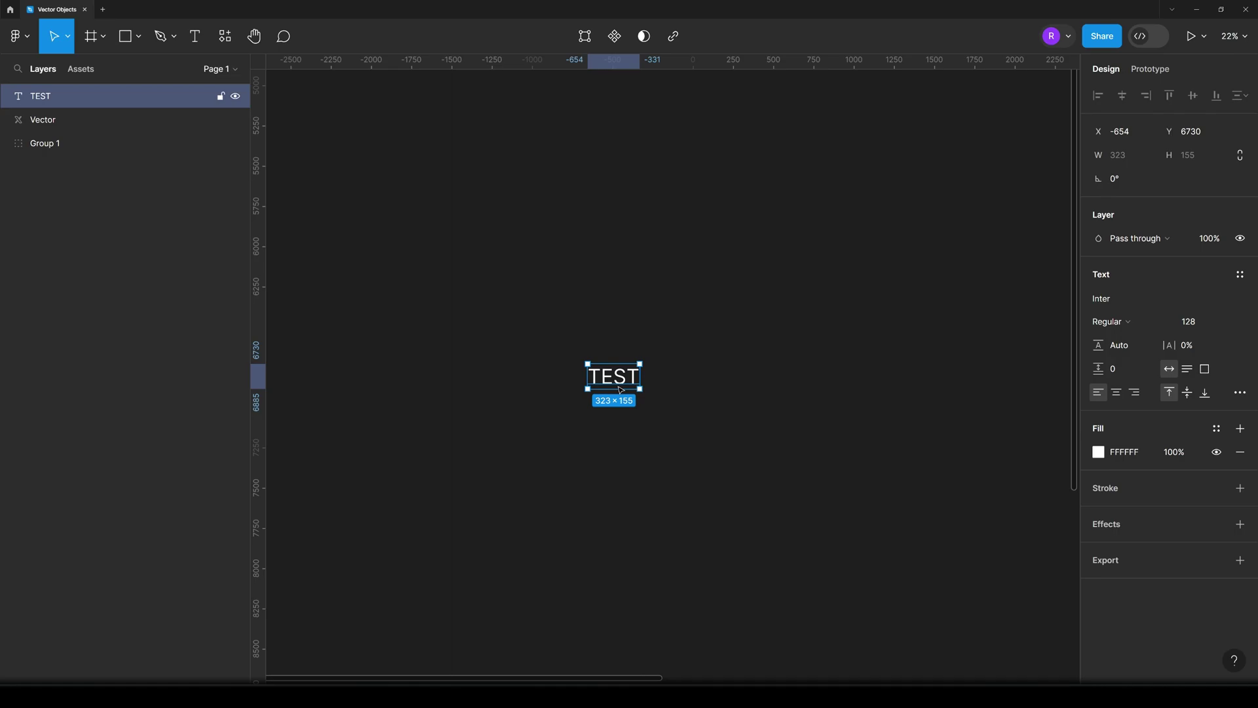
scroll(660, 297, "up", 4)
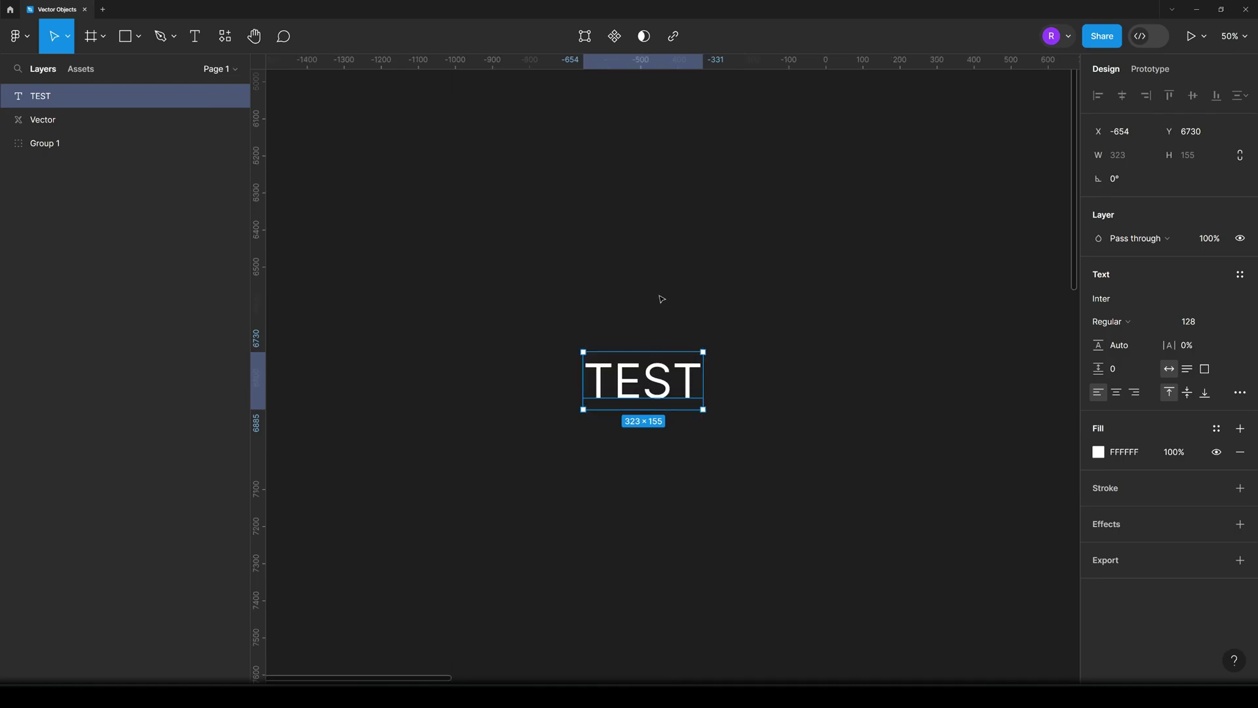
scroll(666, 328, "down", 1)
right_click(645, 328)
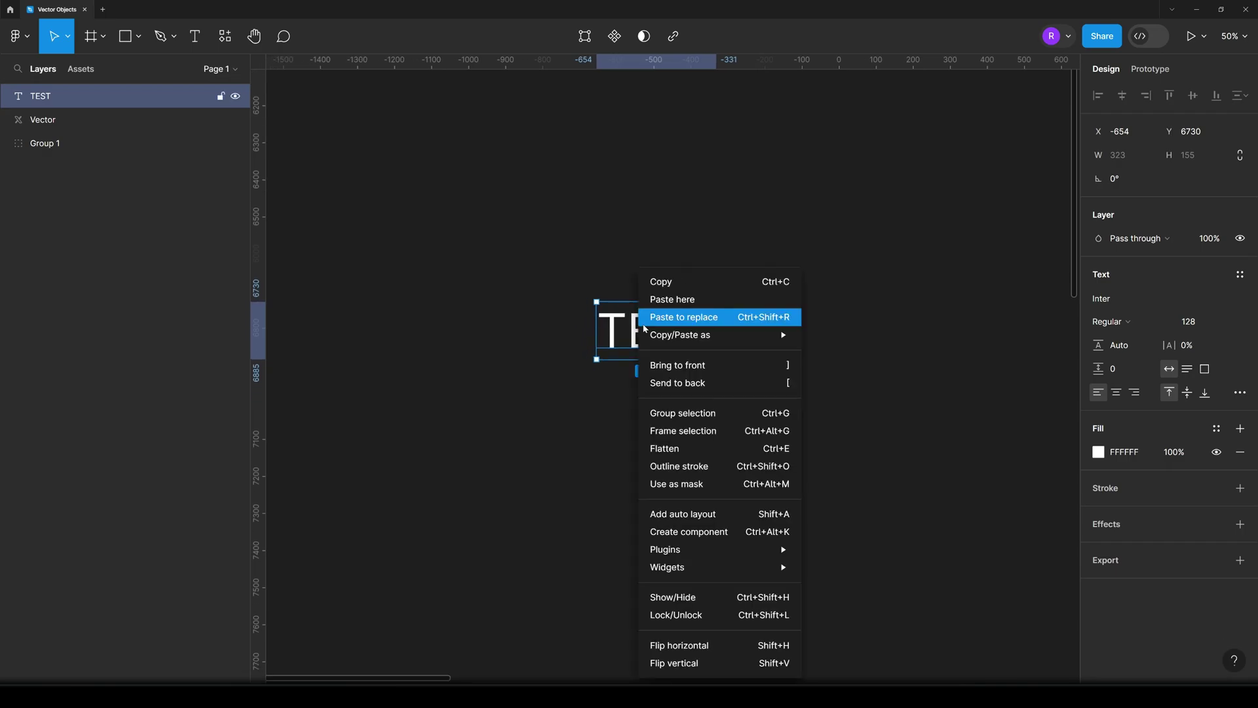
left_click(706, 472)
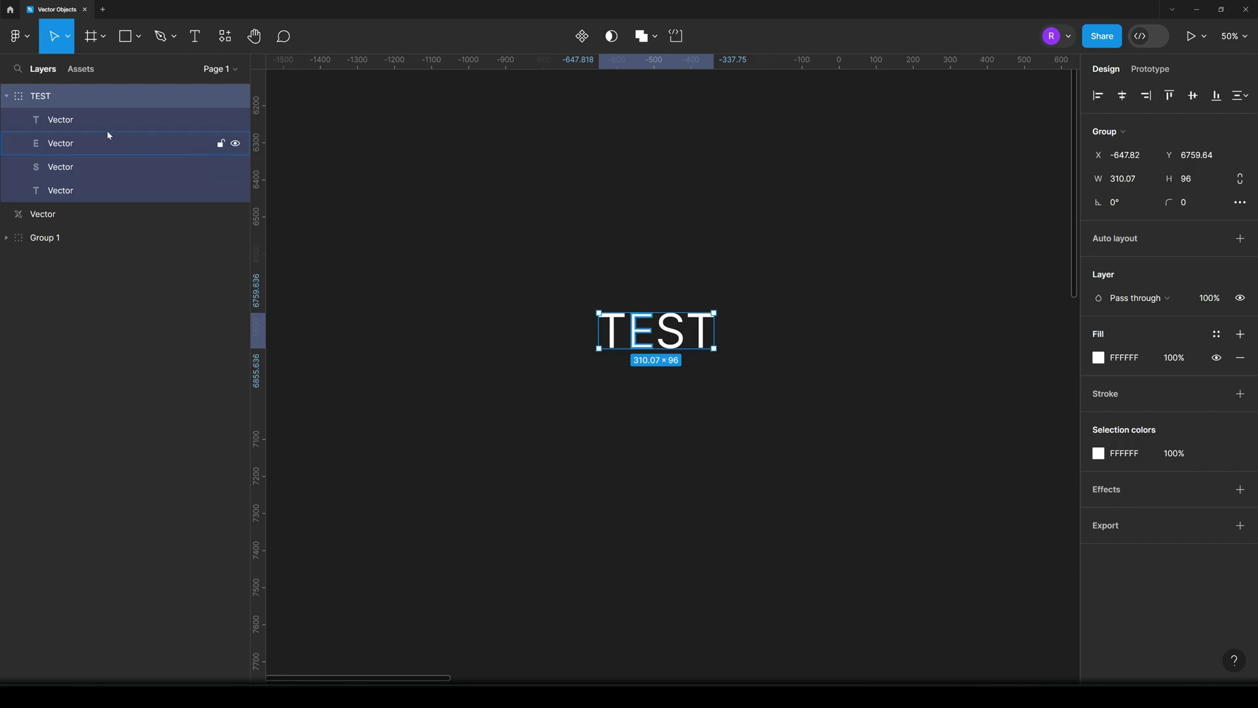
- Examine the separate letter vectors inside the TEST group one by one
left_click(87, 125)
left_click(87, 146)
left_click(83, 172)
left_click(77, 190)
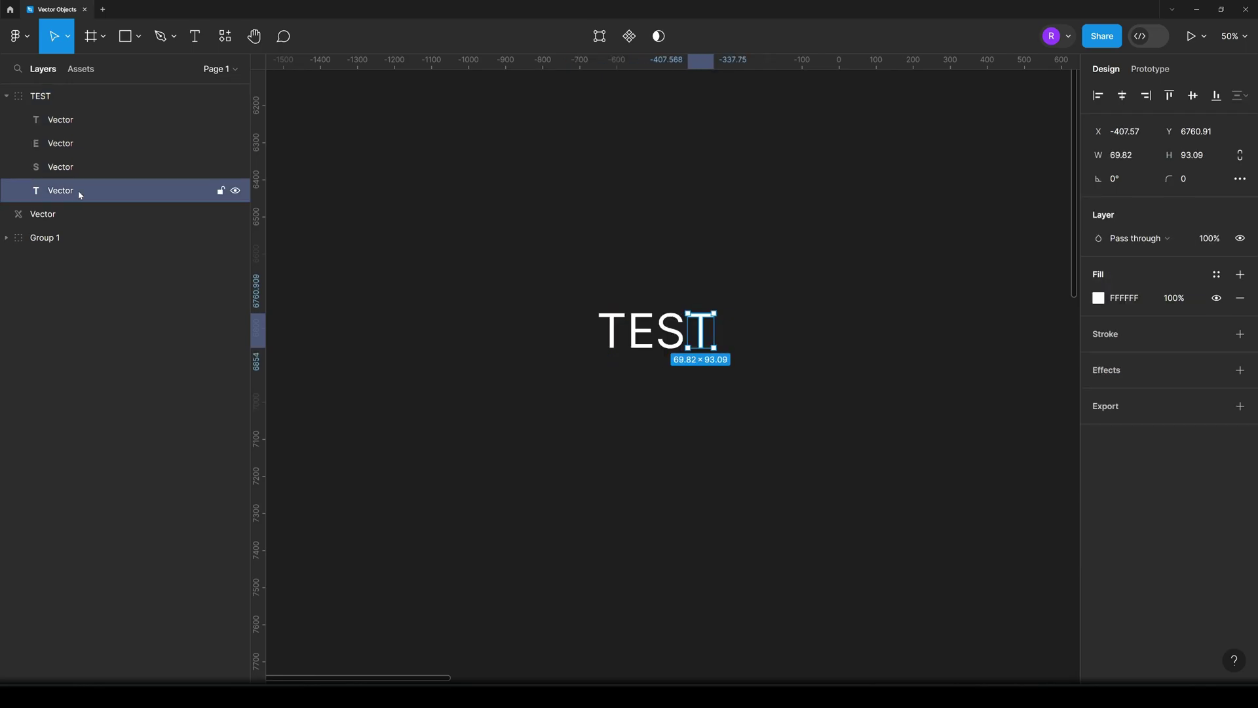
left_click(660, 261)
left_click_drag(564, 270, 796, 399)
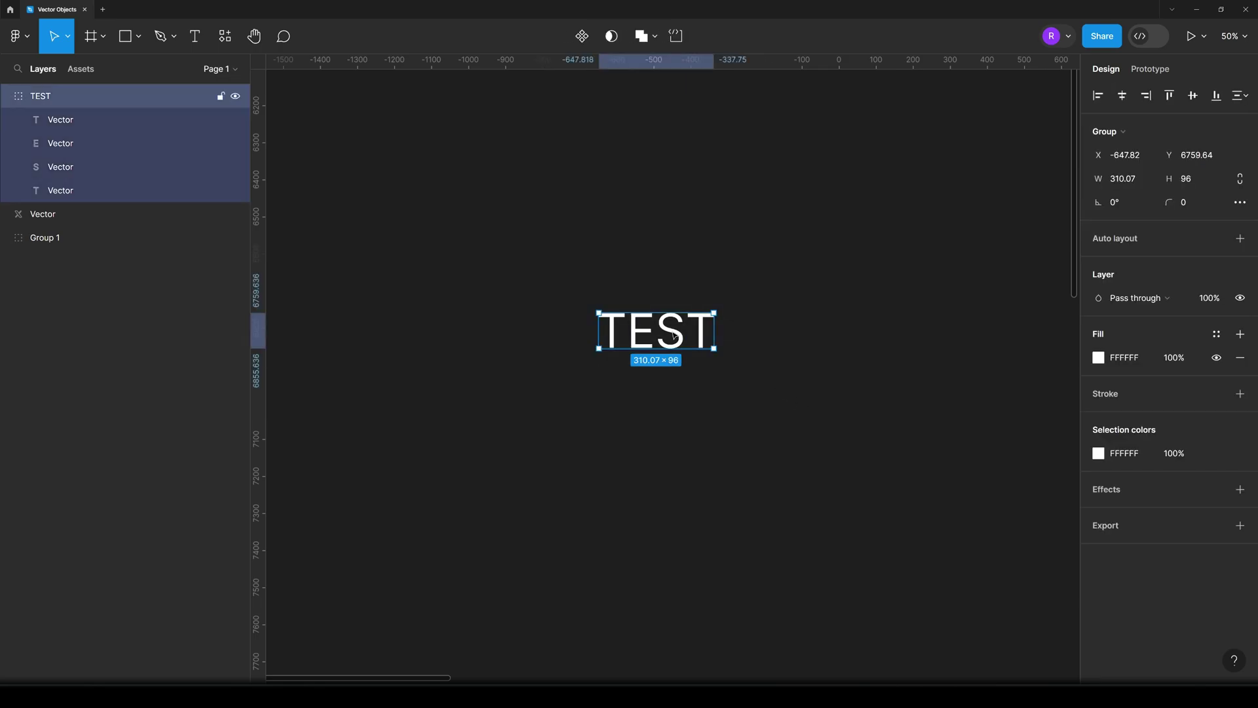
left_click(109, 123)
left_click(109, 145)
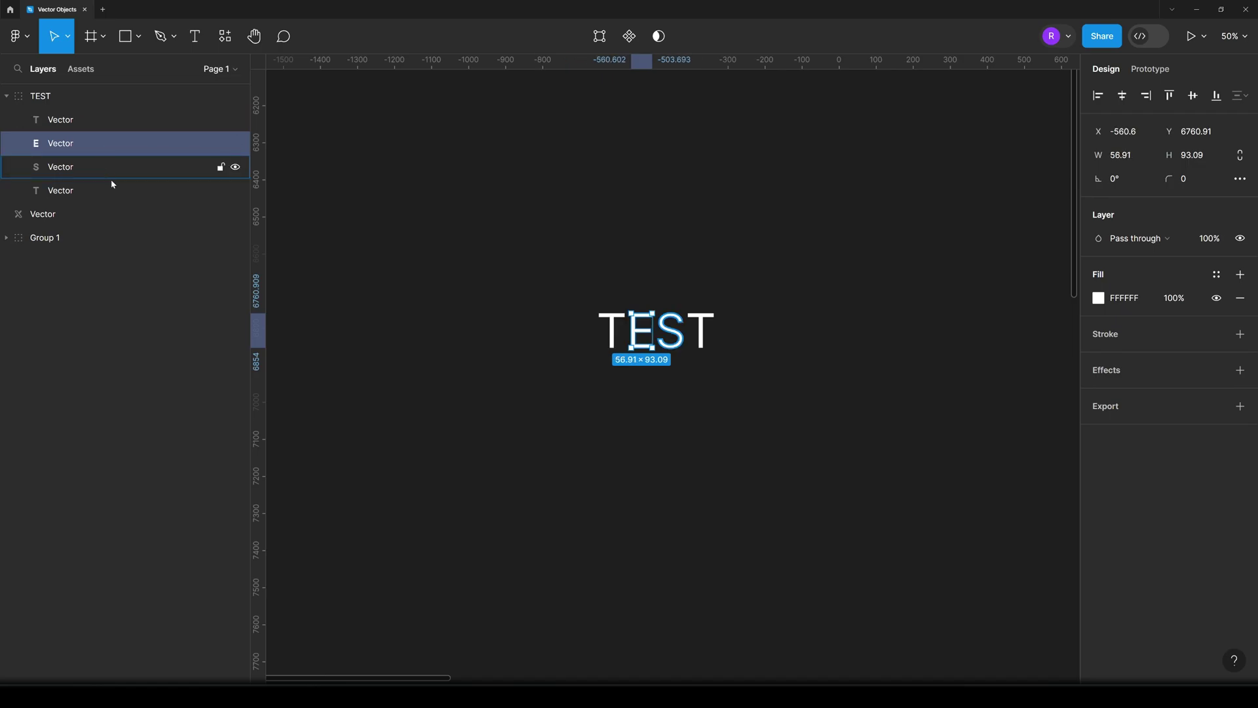
left_click(108, 169)
left_click(579, 273)
- Flatten the TEST letter group into a single vector
left_click(675, 336)
right_click(675, 335)
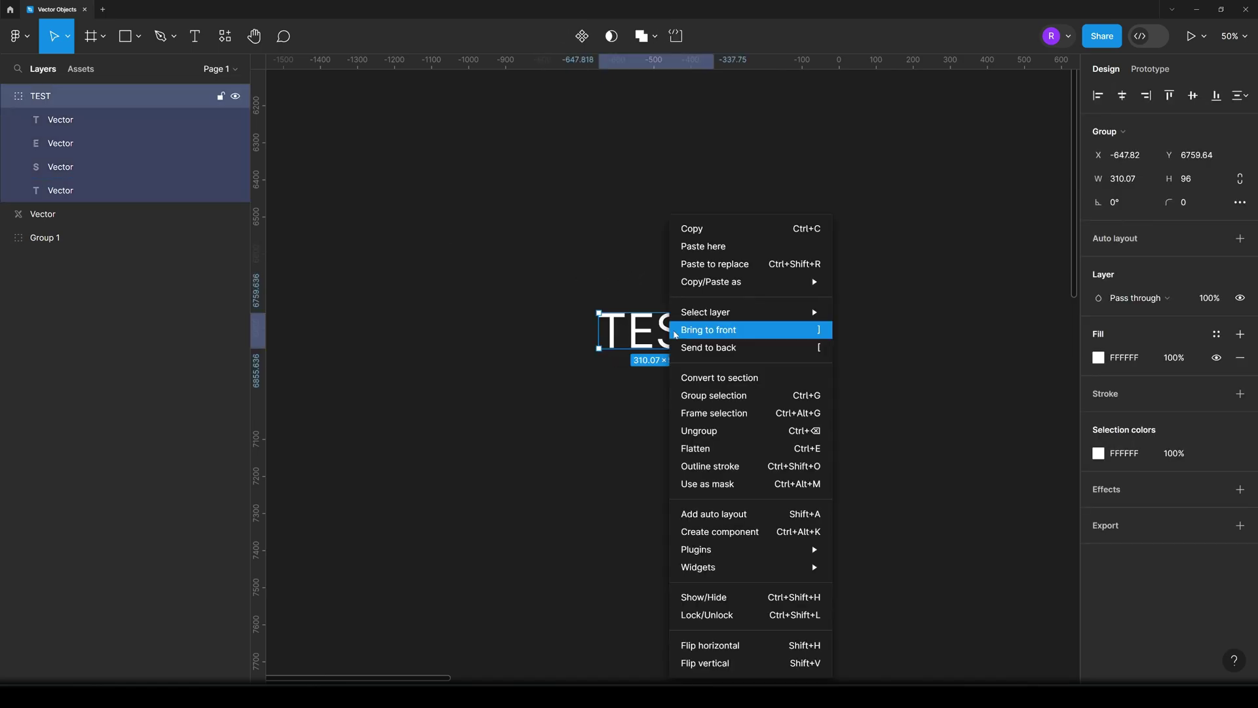
left_click(757, 452)
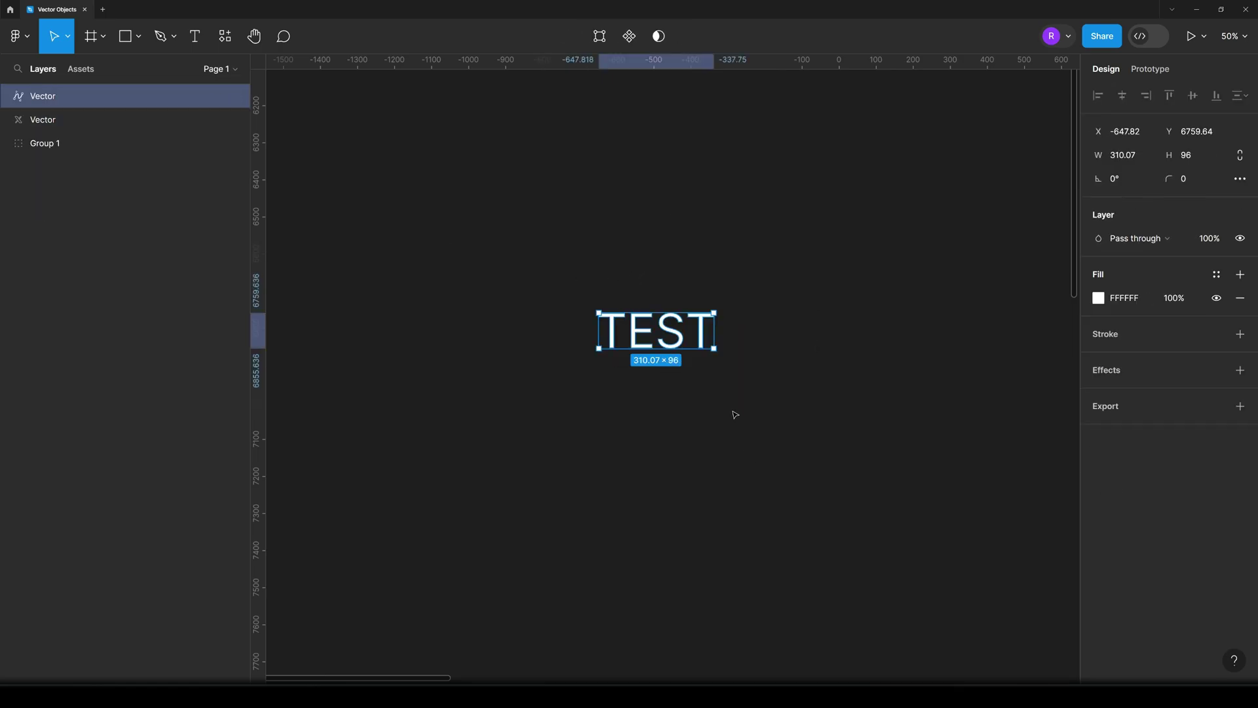
- Enlarge the flattened TEST vector proportionally to about 2044 × 633
left_click_drag(714, 348, 862, 454)
scroll(575, 464, "down", 6)
left_click_drag(577, 464, 598, 396)
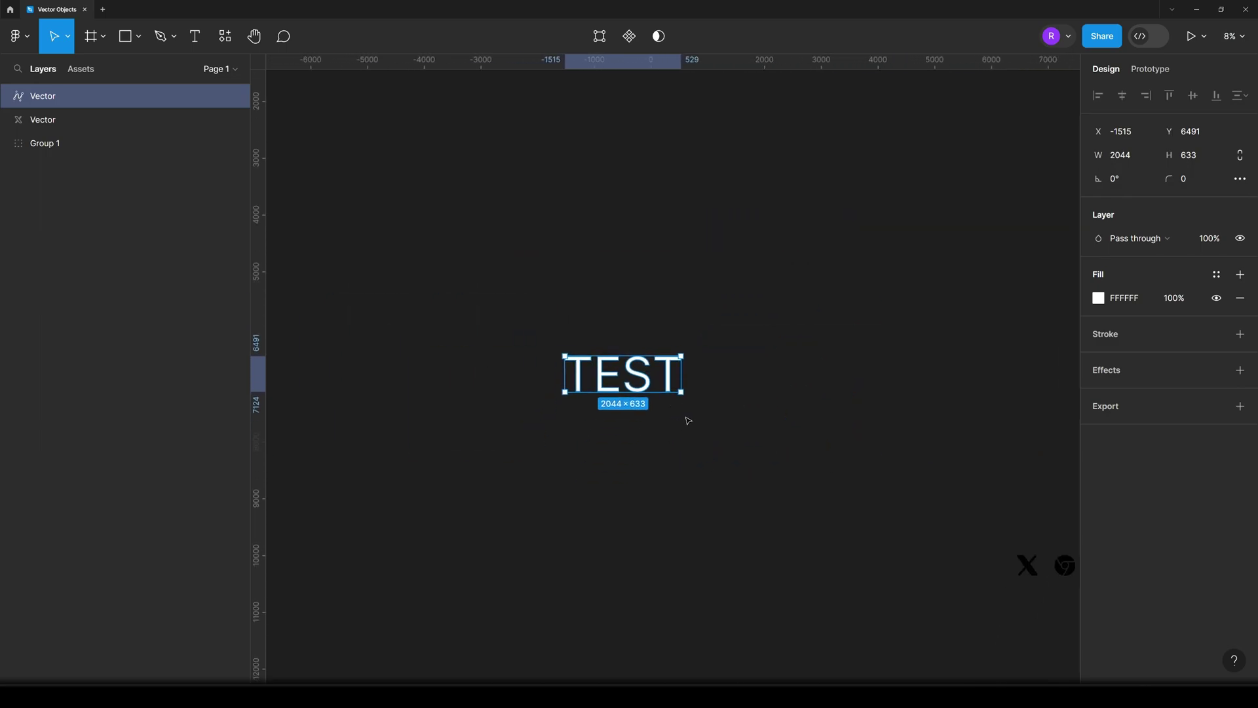
scroll(597, 374, "up", 5)
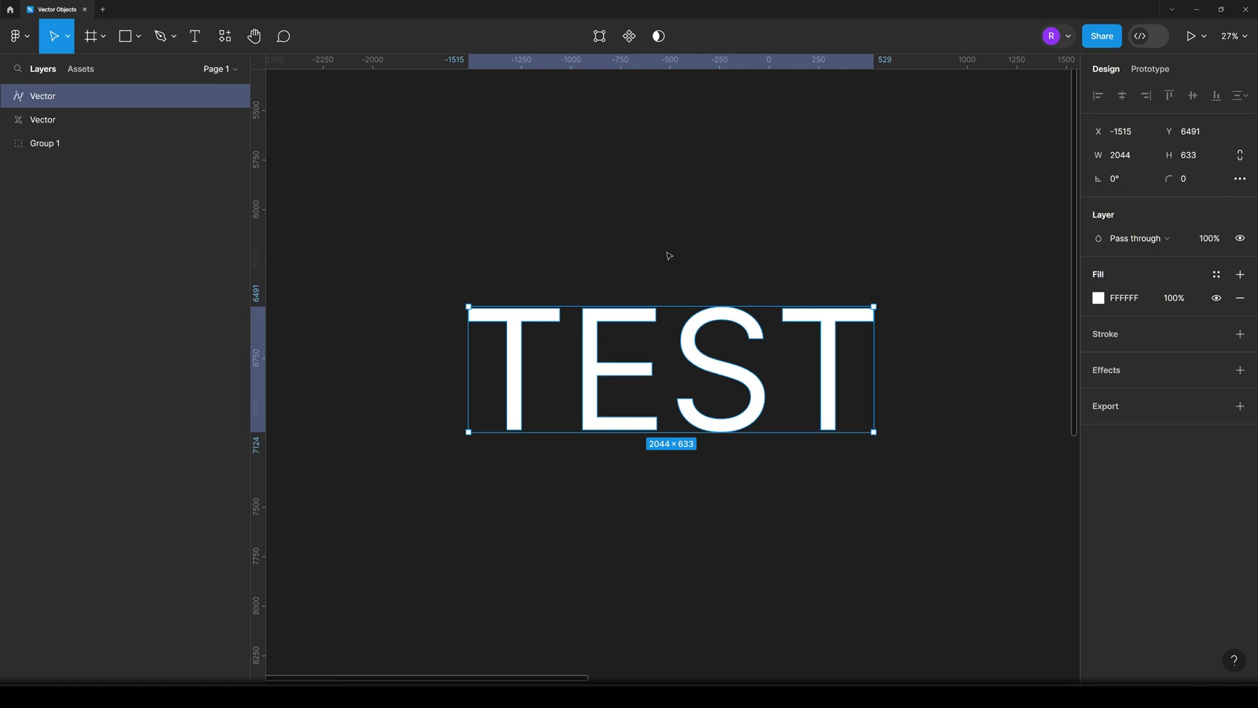
- Draw a thin horizontal rectangle, about 2243 × 44, across the lower half of the TEST letters
left_click(633, 232)
left_click(138, 36)
left_click(85, 70)
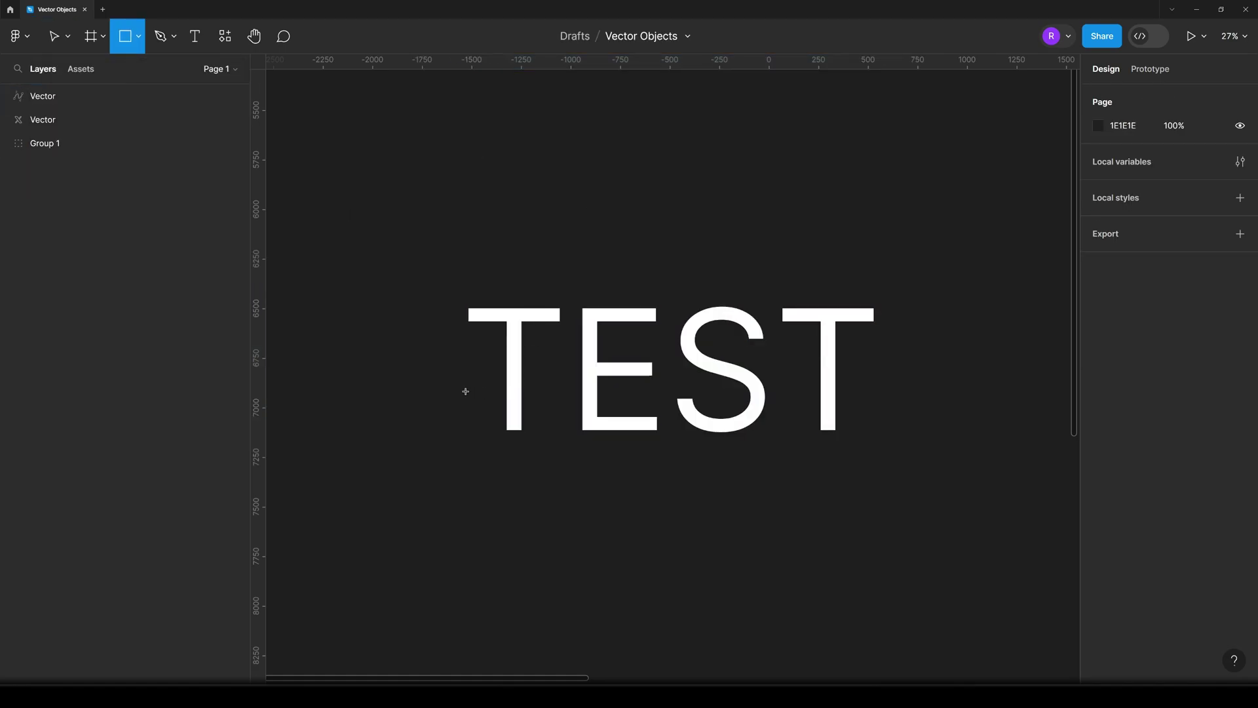
left_click_drag(451, 390, 894, 397)
- Duplicate the thin rectangle and place the copy across the upper half of the letters, aligned with the original's ends
key("ctrl+d")
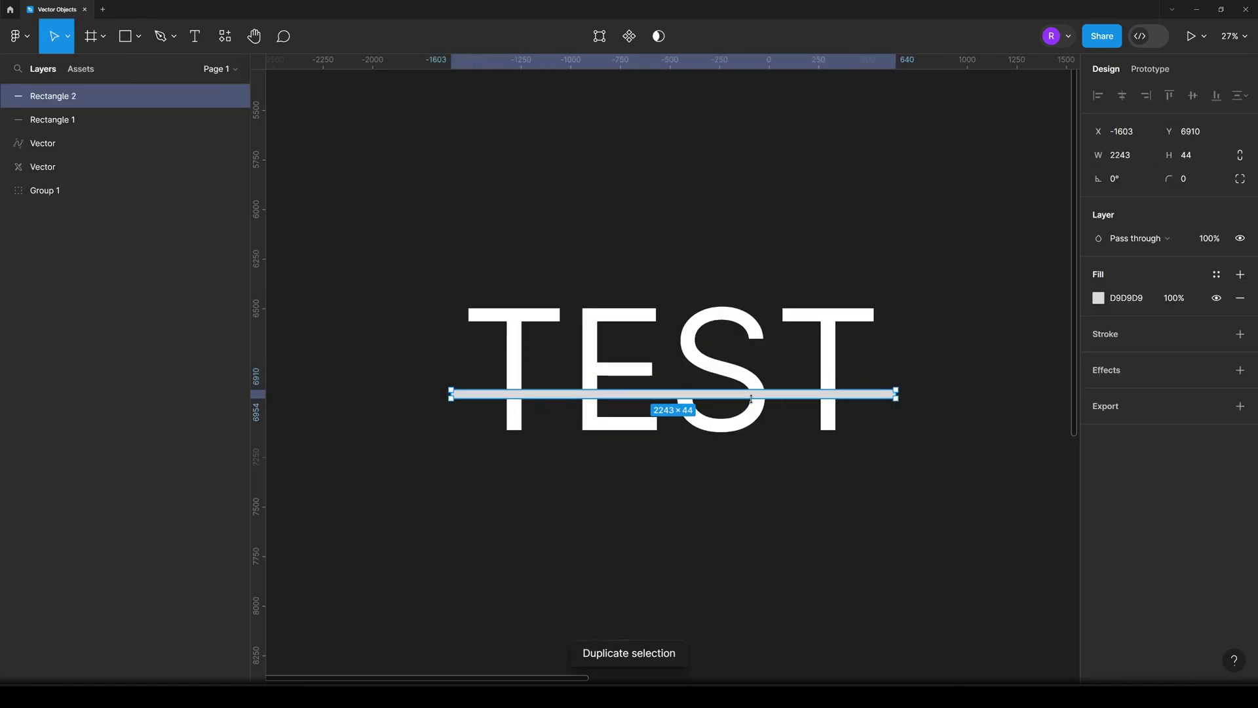
left_click_drag(751, 395, 757, 344)
left_click_drag(437, 260, 857, 476)
left_click(873, 528)
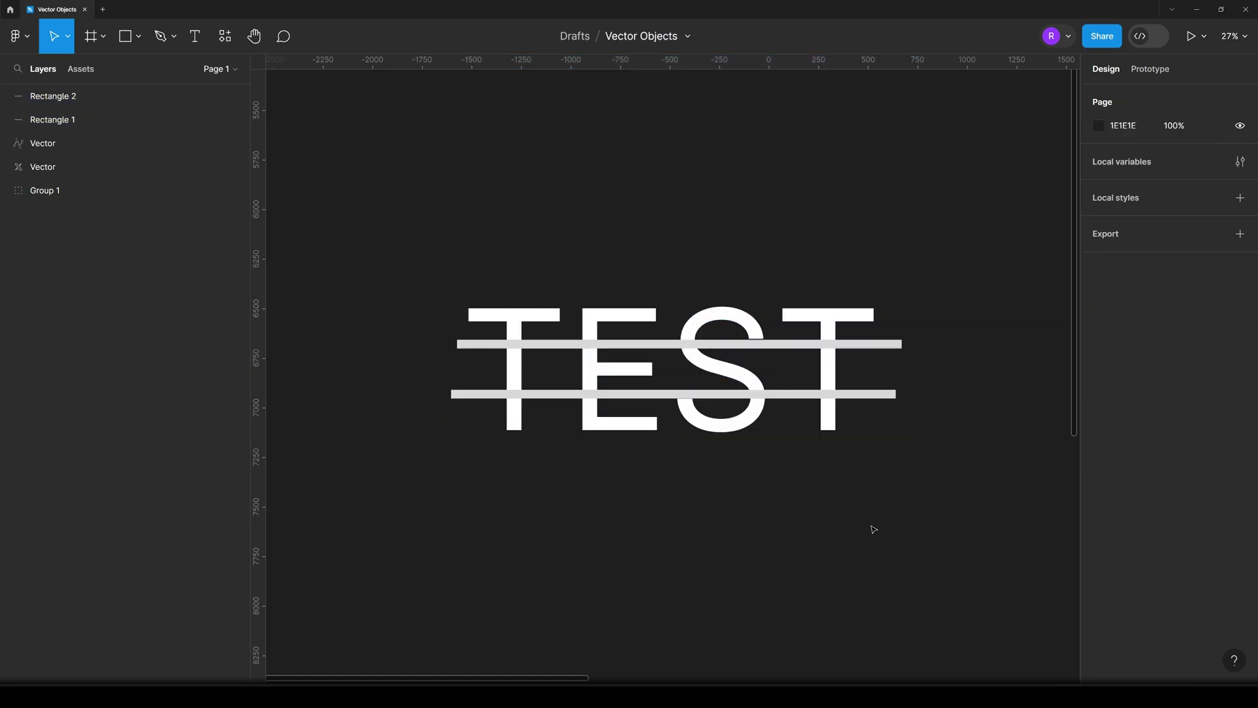
left_click(885, 348)
- Subtract both thin rectangles from the TEST vector to cut horizontal gaps through the letters
left_click_drag(958, 240, 410, 491)
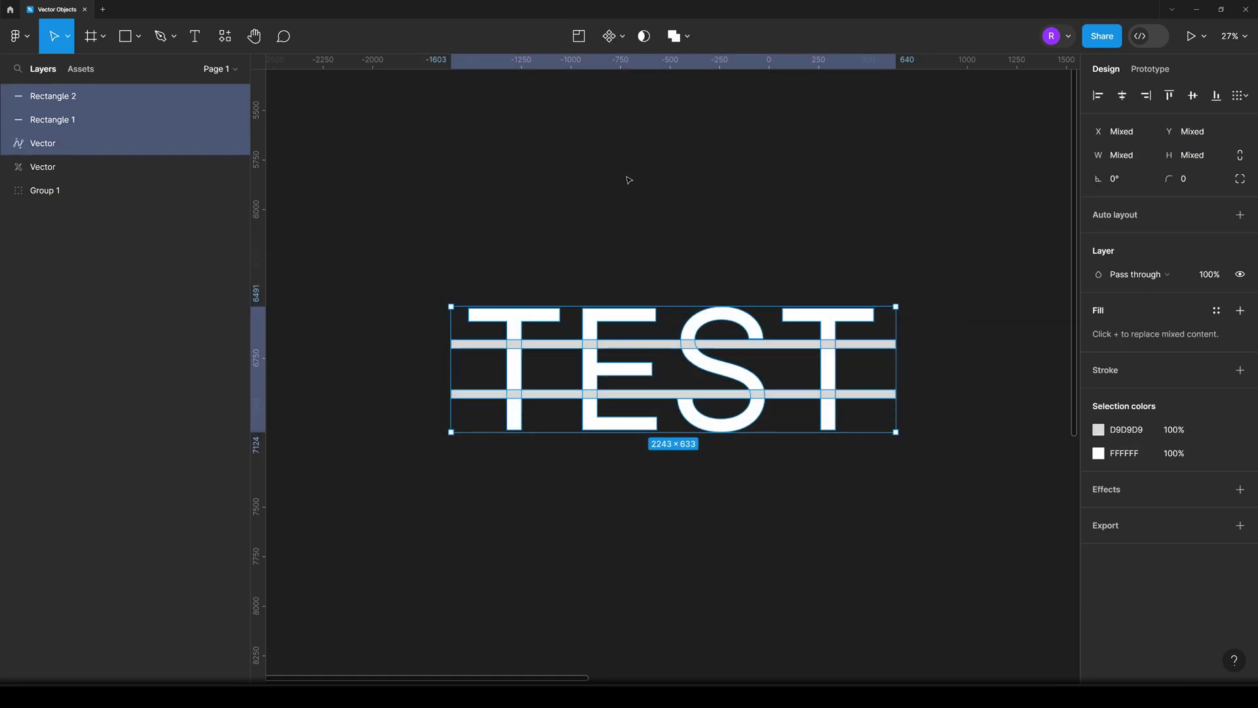
left_click(680, 38)
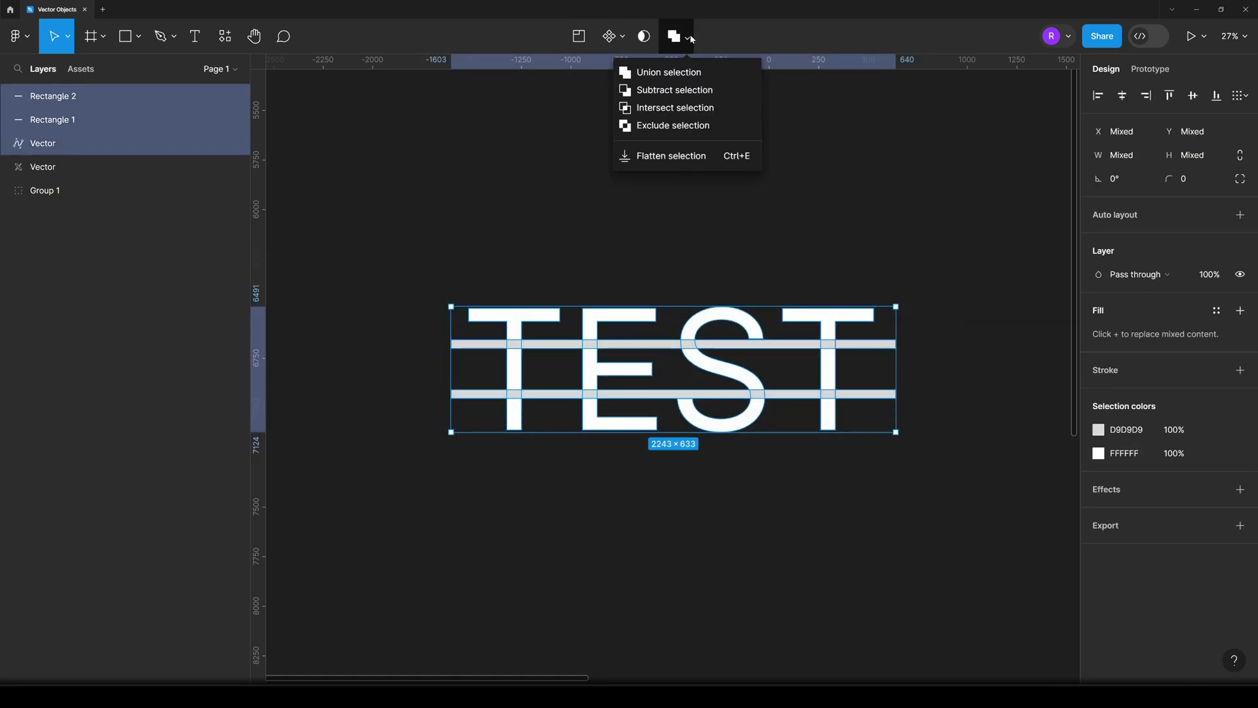
left_click(683, 91)
left_click(653, 252)
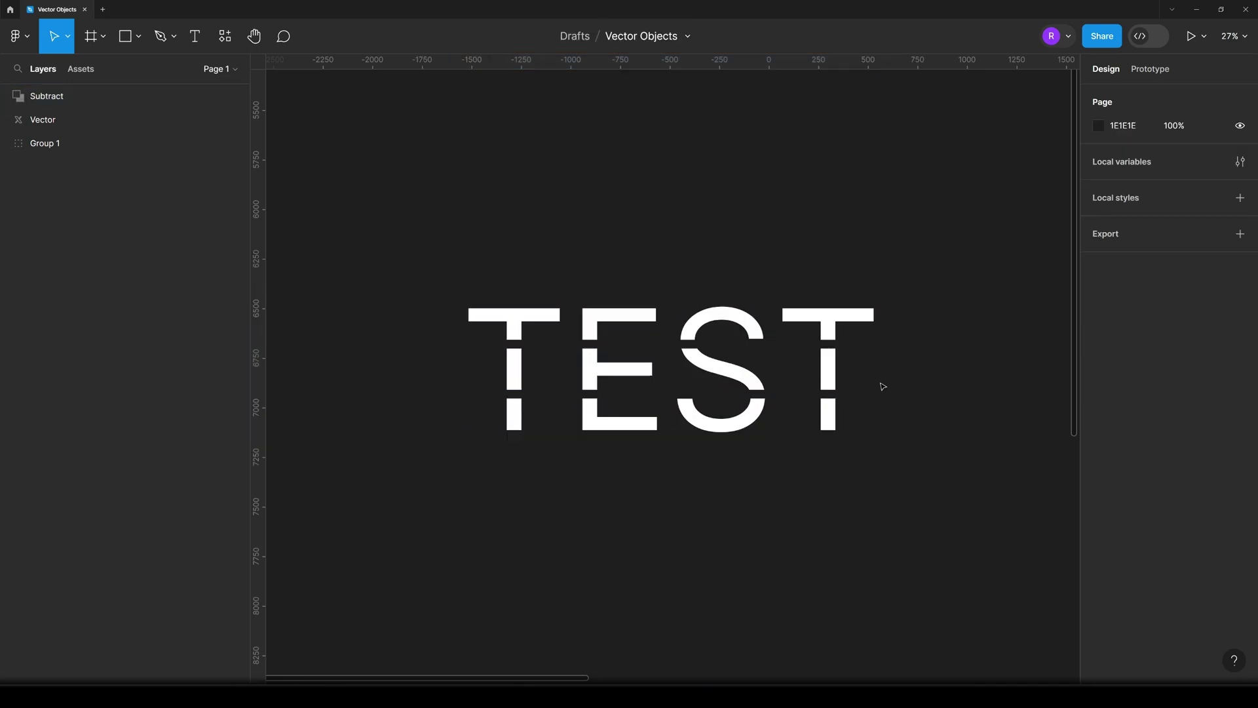
- Flatten the subtracted TEST shape and its two rectangles into one vector
scroll(744, 471, "down", 2)
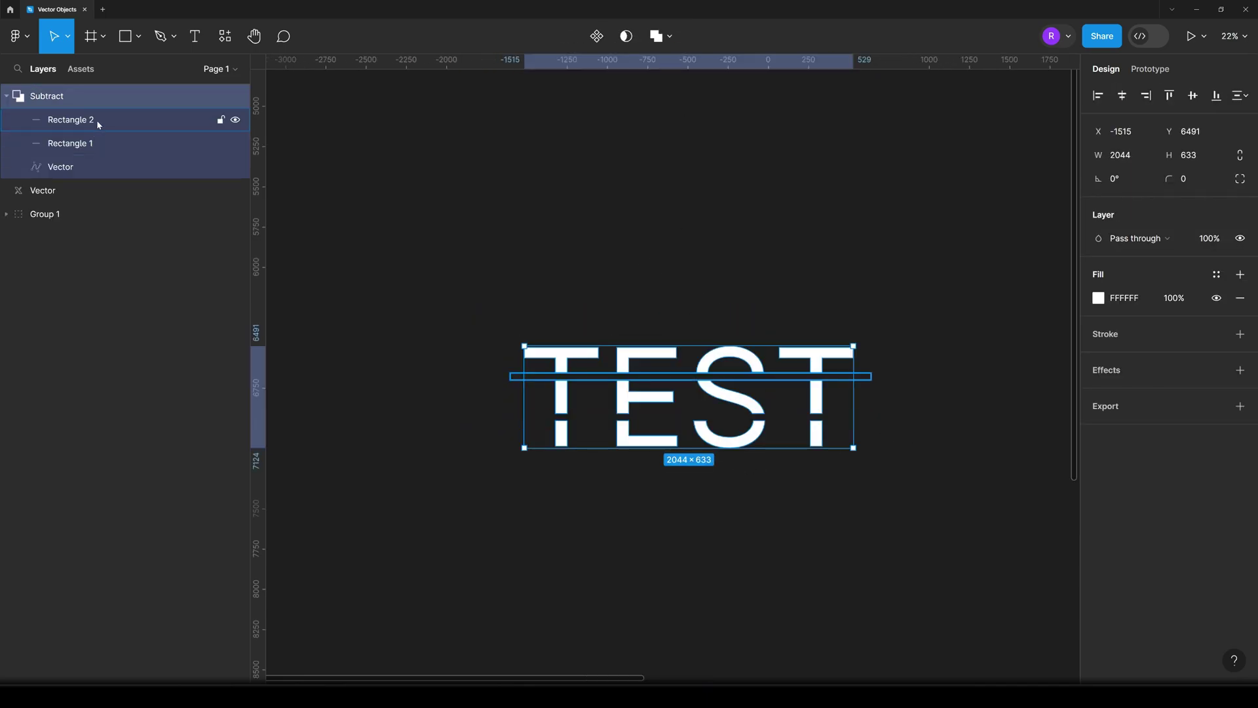
left_click(97, 122)
left_click(91, 145, "shift")
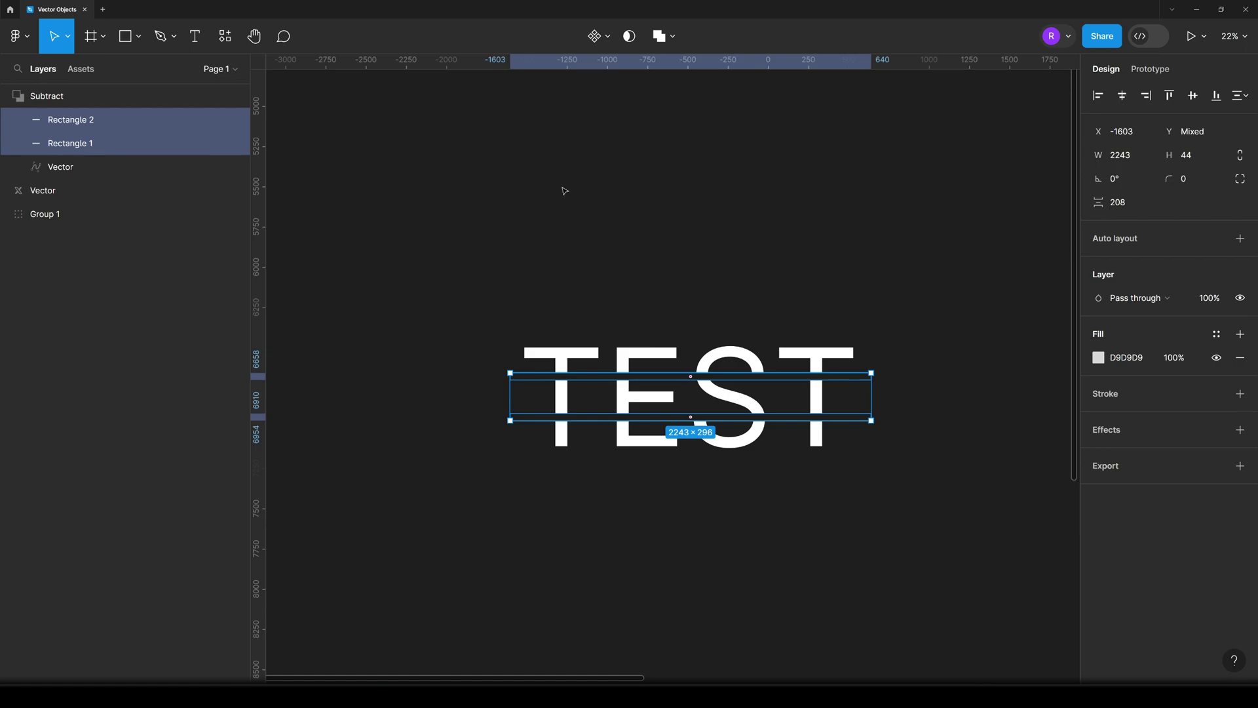
left_click(563, 197)
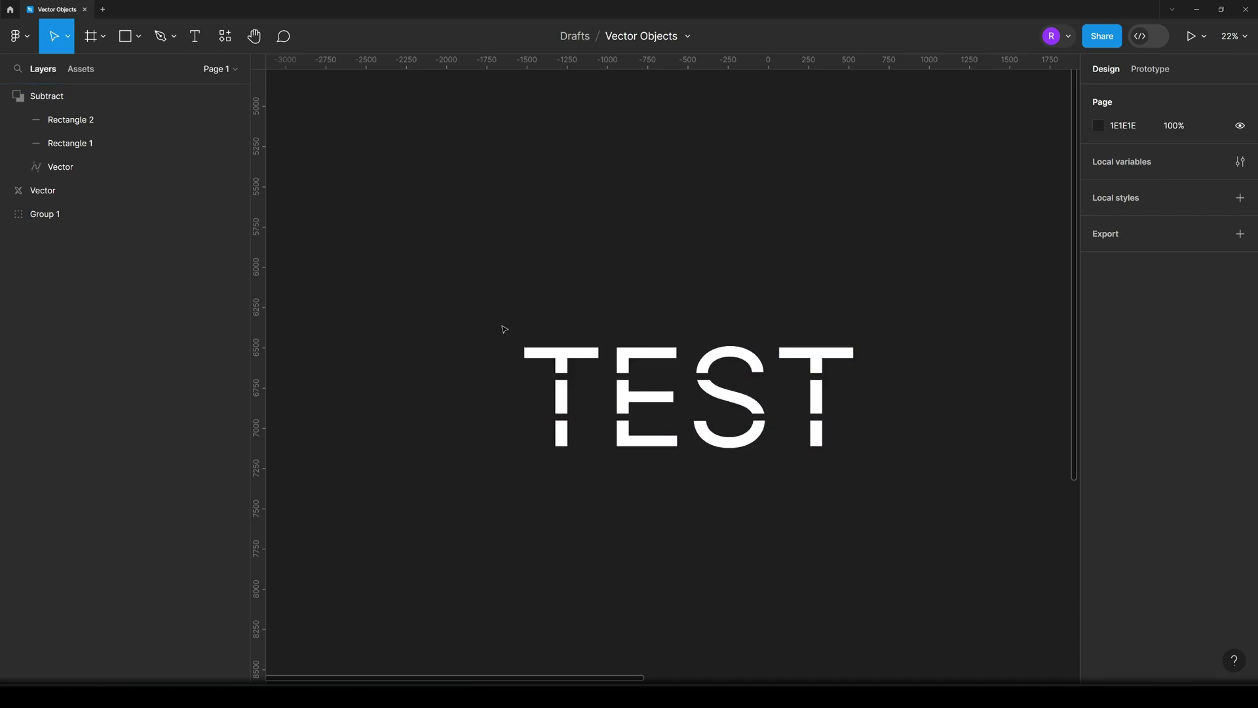
left_click_drag(481, 306, 885, 474)
right_click(616, 374)
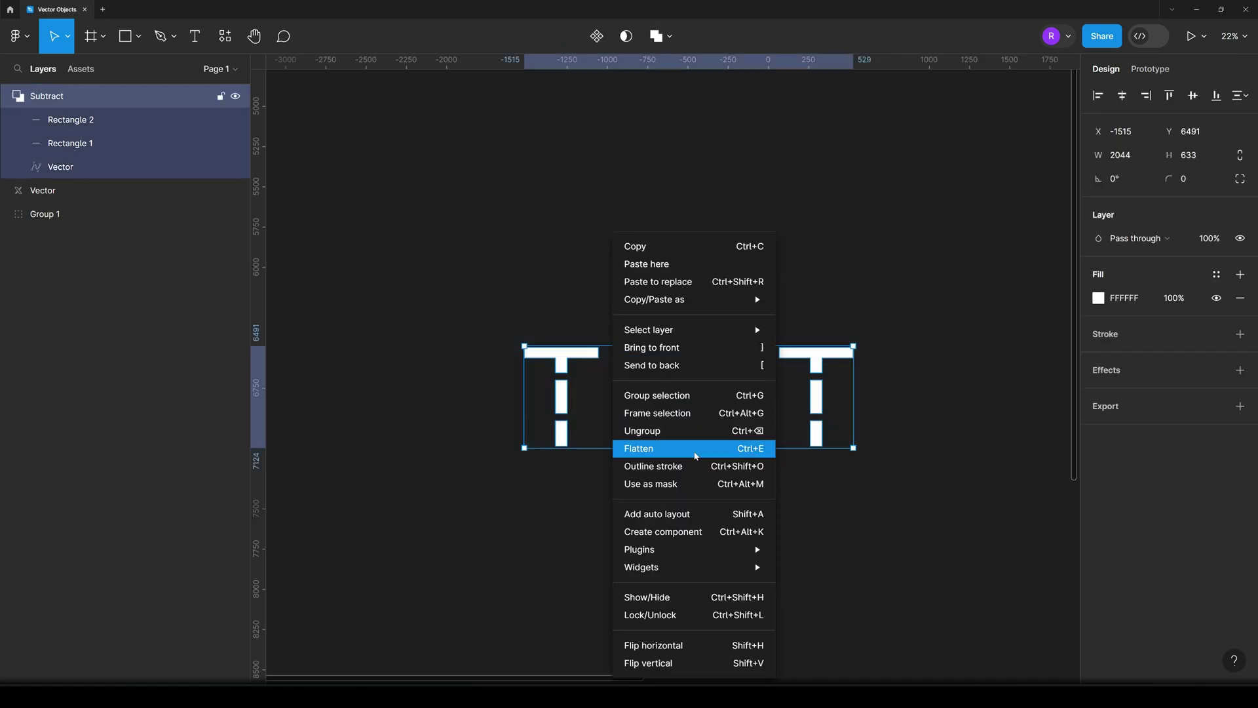
left_click(684, 451)
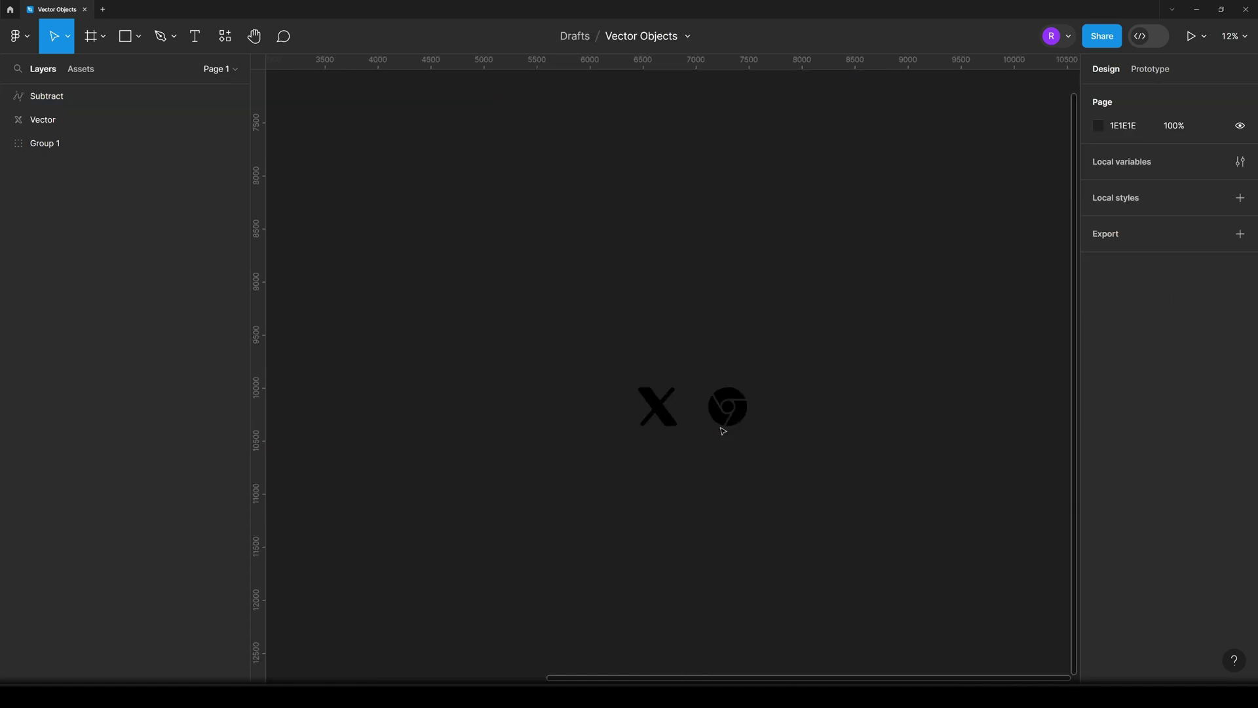
- Draw a circle about 934 × 934 below the X and Chrome icons
scroll(718, 430, "up", 3)
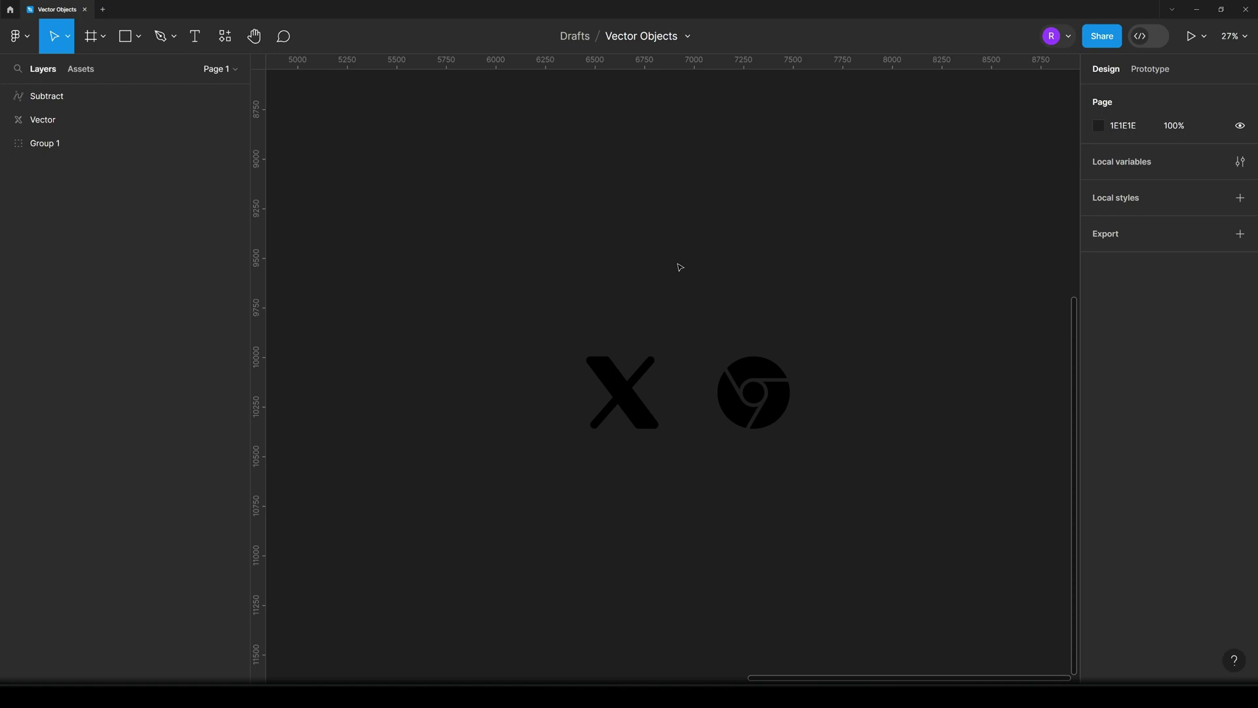
left_click(138, 36)
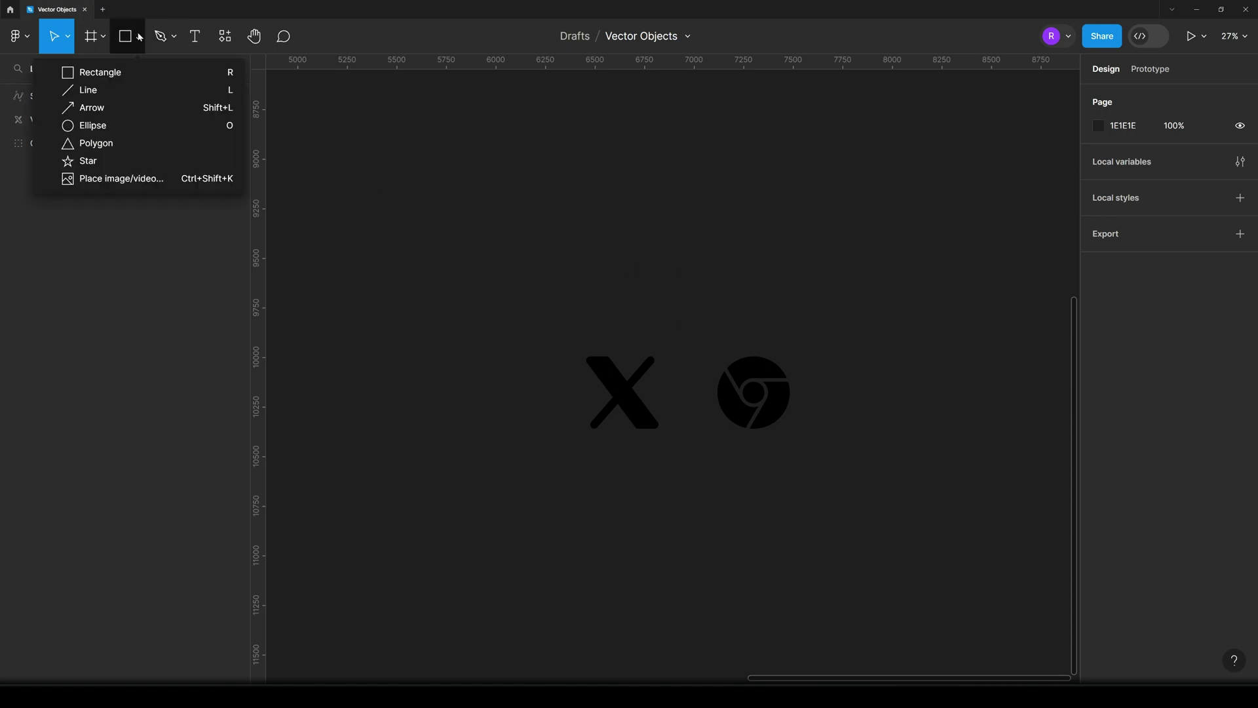
left_click(134, 125)
scroll(674, 323, "left", 2)
scroll(674, 323, "down", 2)
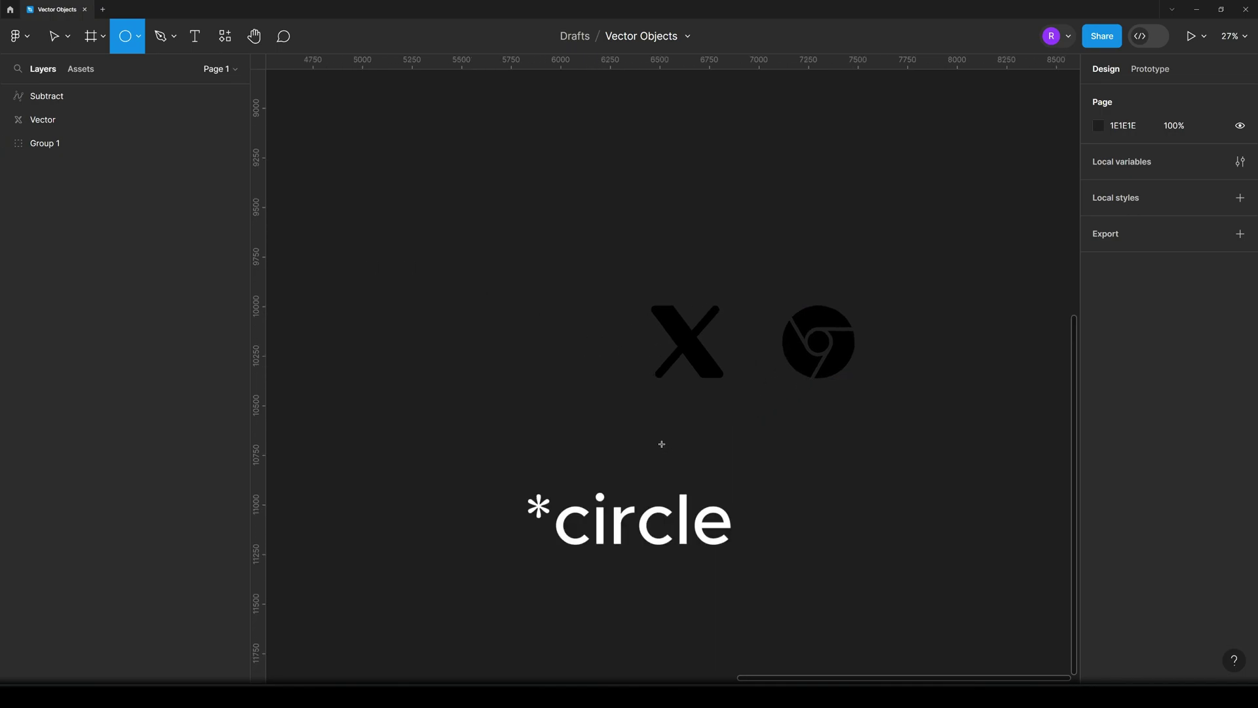
scroll(662, 444, "right", 1)
scroll(662, 444, "down", 1)
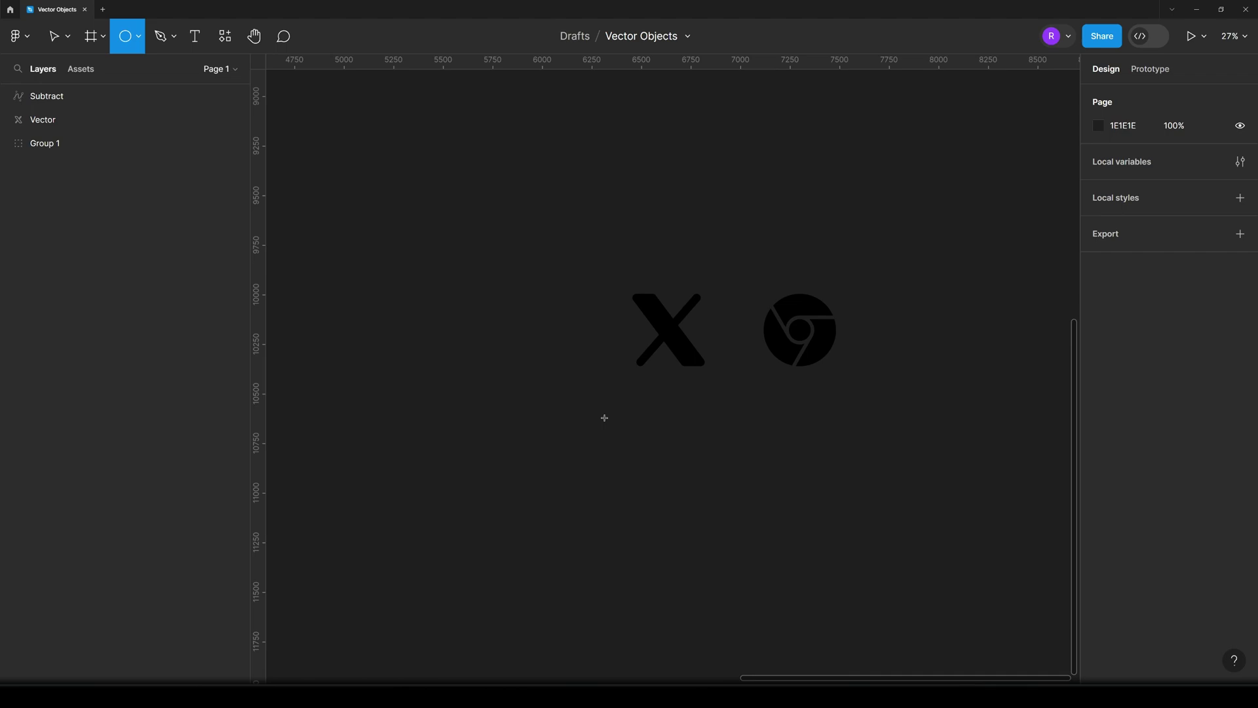
left_click_drag(589, 400, 774, 584)
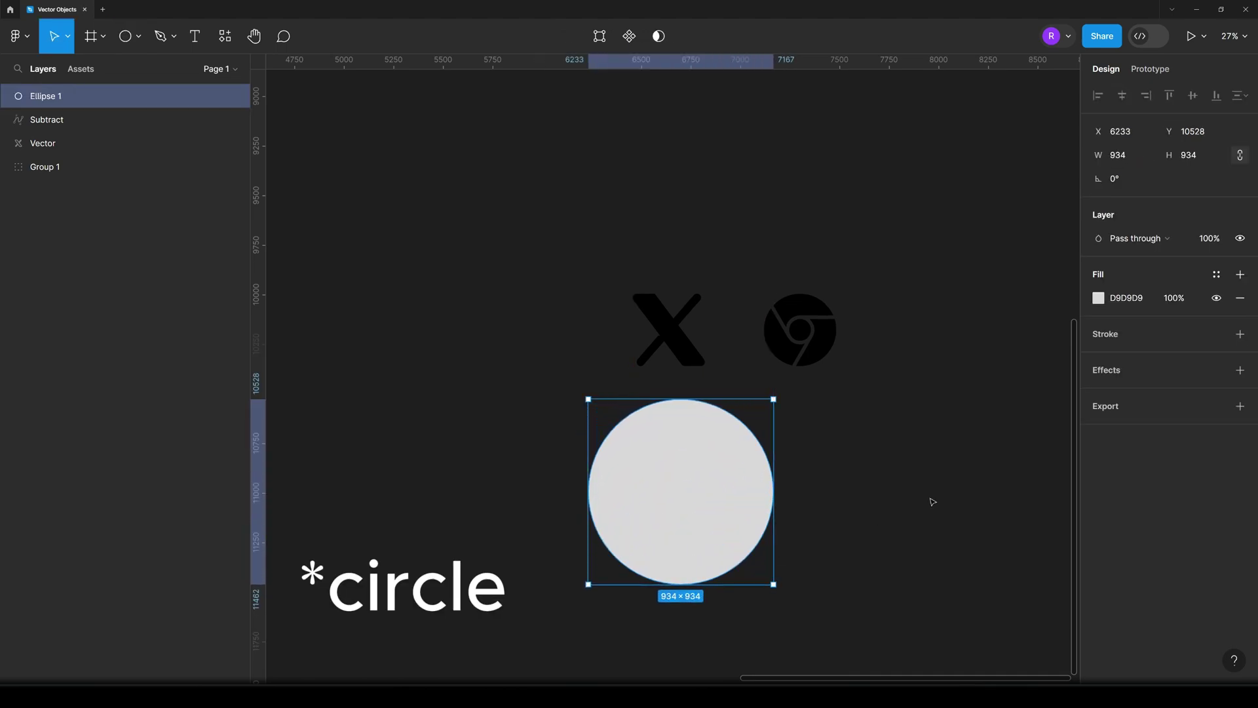
- Give the circle a black inside stroke 50 wide and remove its fill
left_click(1240, 335)
left_click(1188, 381)
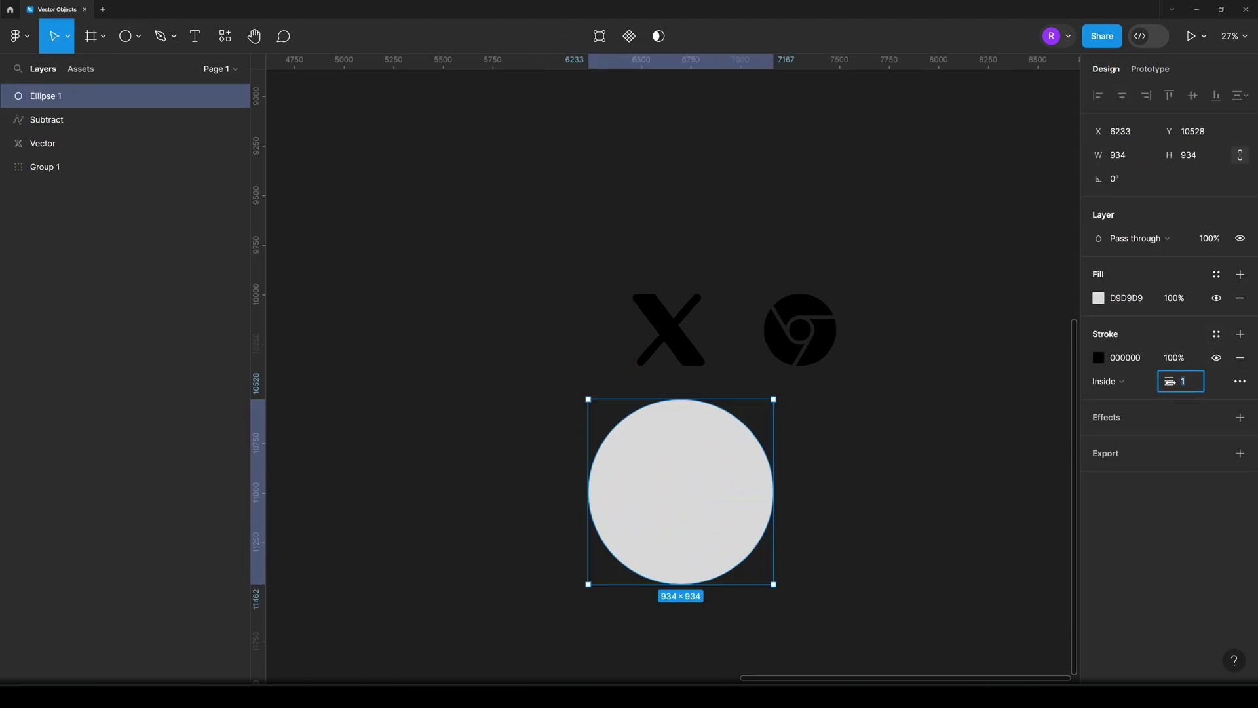
type("150")
key("Return")
left_click(1189, 381)
type("50")
key("Return")
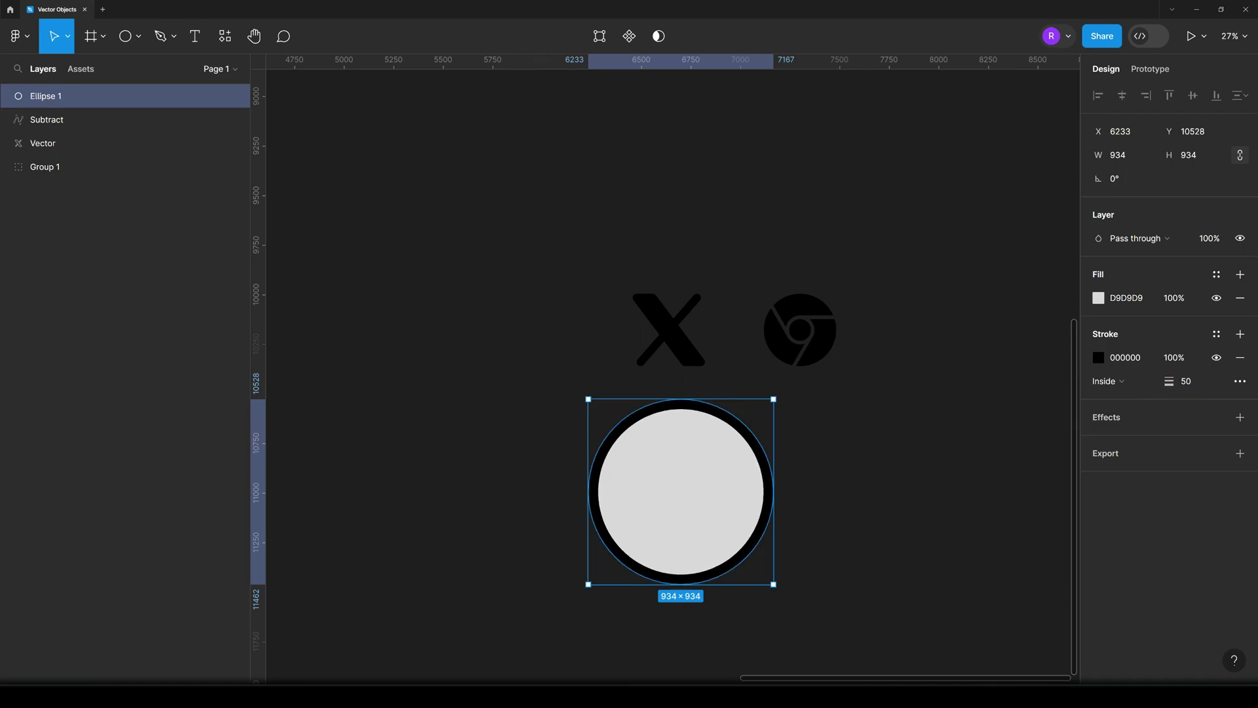
left_click(1241, 298)
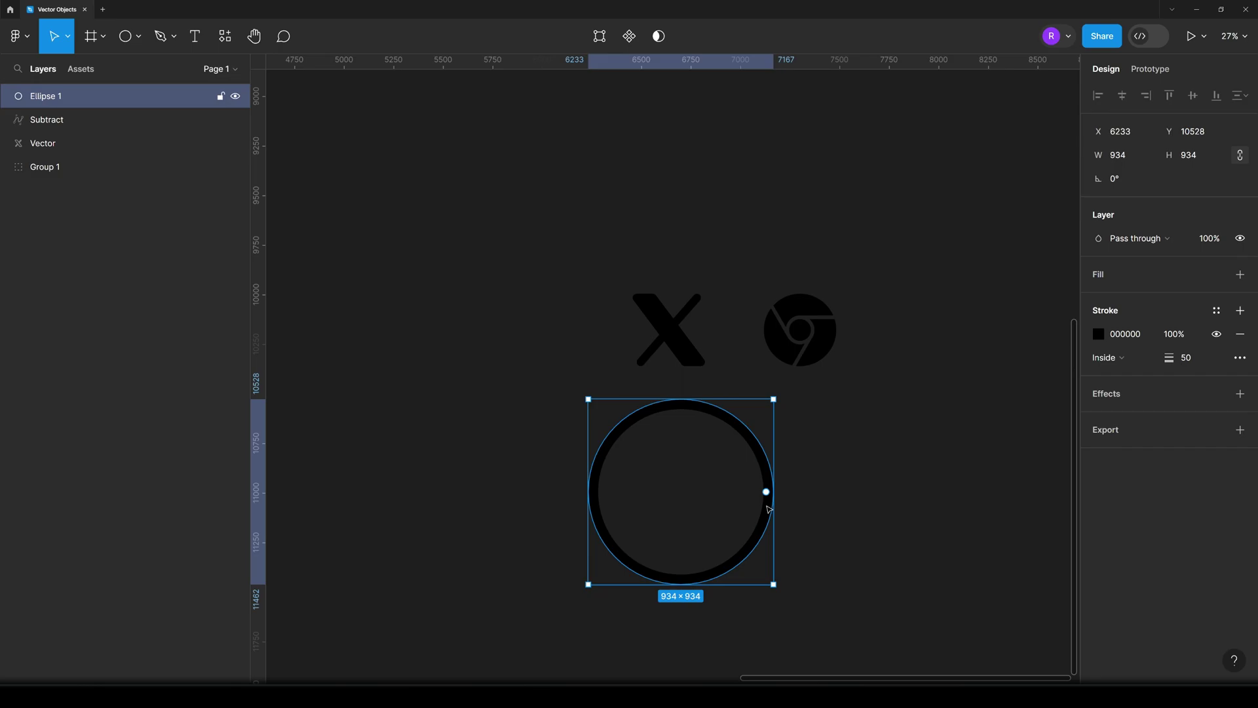
- Move the X icon into the centre of the stroked circle
left_click_drag(673, 328, 684, 490)
left_click(833, 477)
scroll(812, 512, "down", 1)
scroll(813, 512, "down", 1)
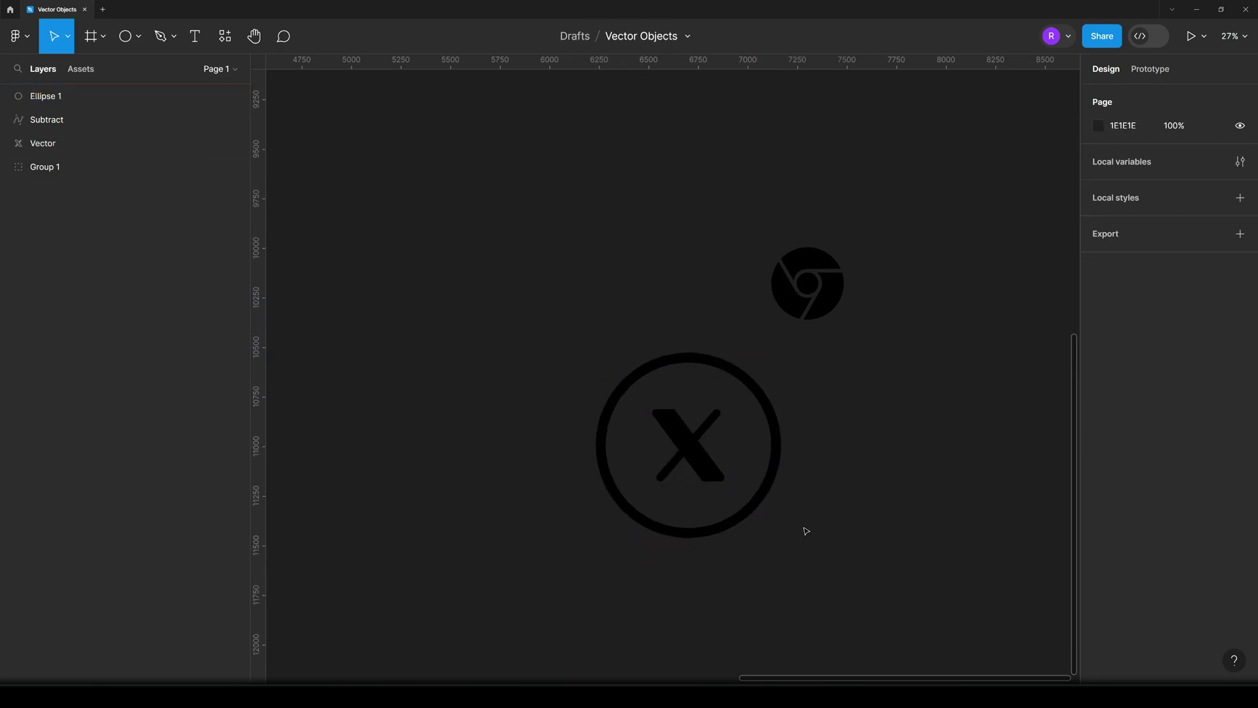
- Enlarge the stroked circle and the X icon together to about 4174 × 4174, and check the circle's stroke width
left_click_drag(796, 543, 565, 430)
scroll(579, 477, "down", 2)
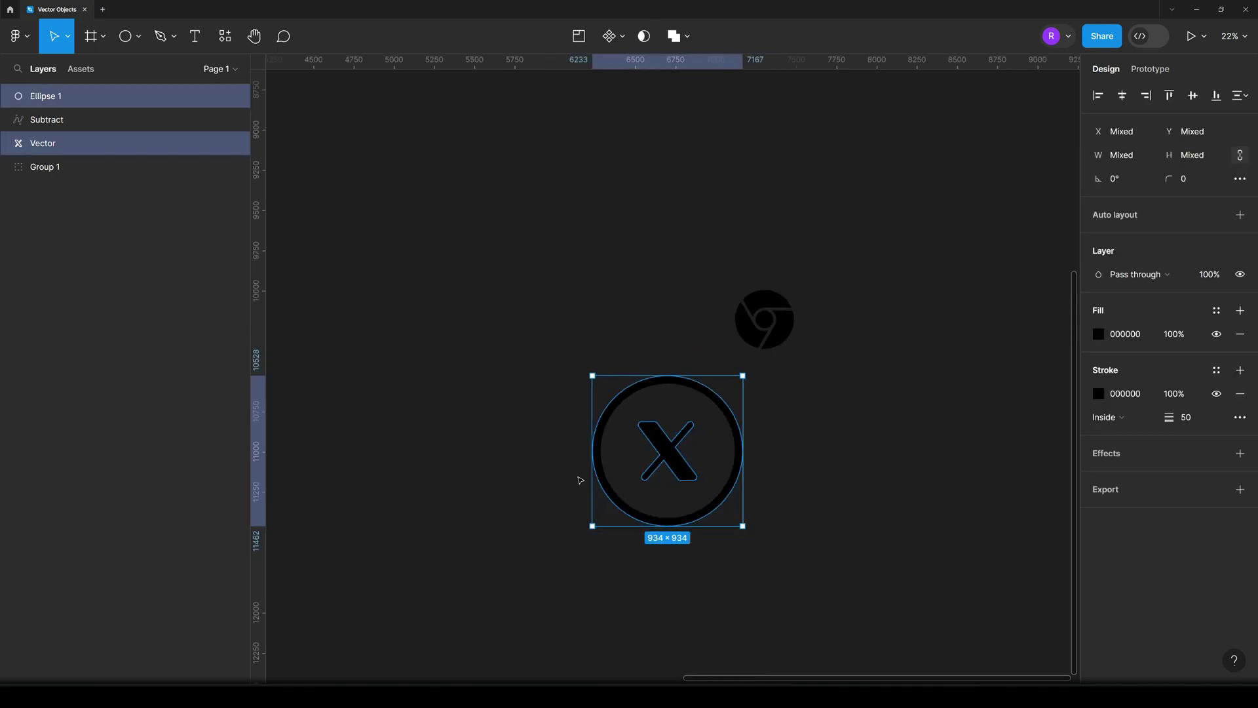
left_click(655, 515)
scroll(639, 516, "up", 5)
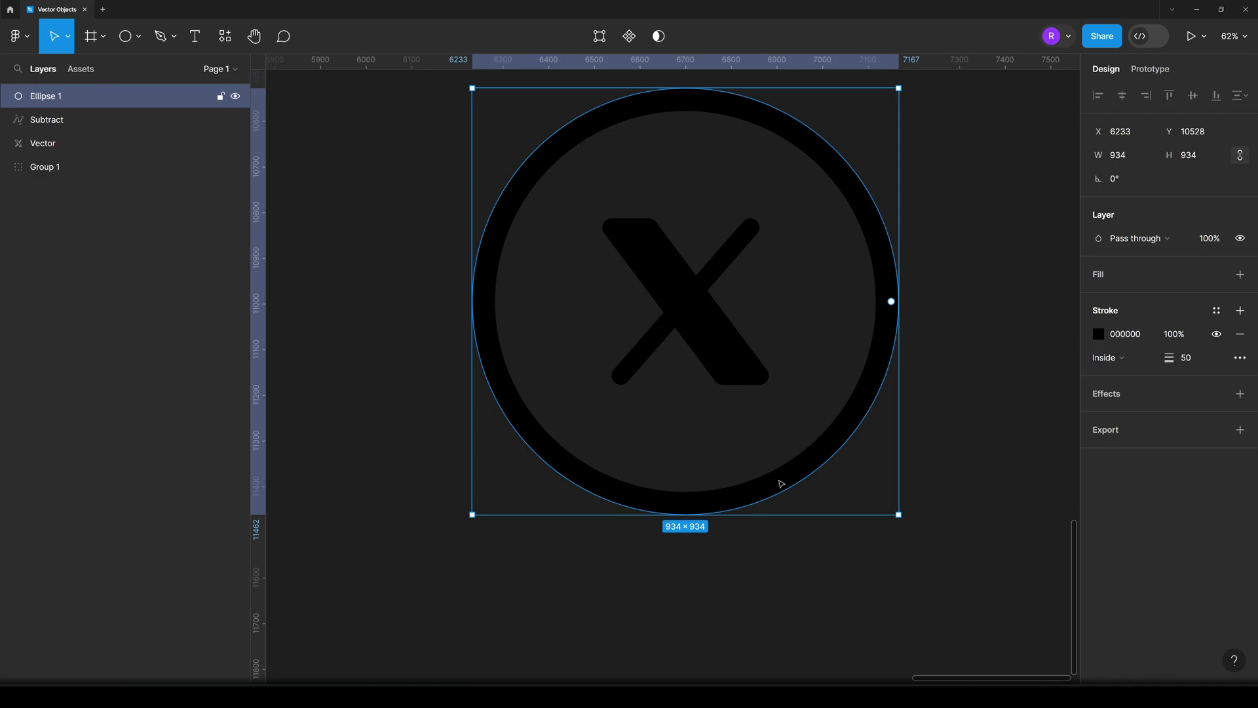
scroll(781, 483, "down", 5)
left_click_drag(828, 497, 669, 376)
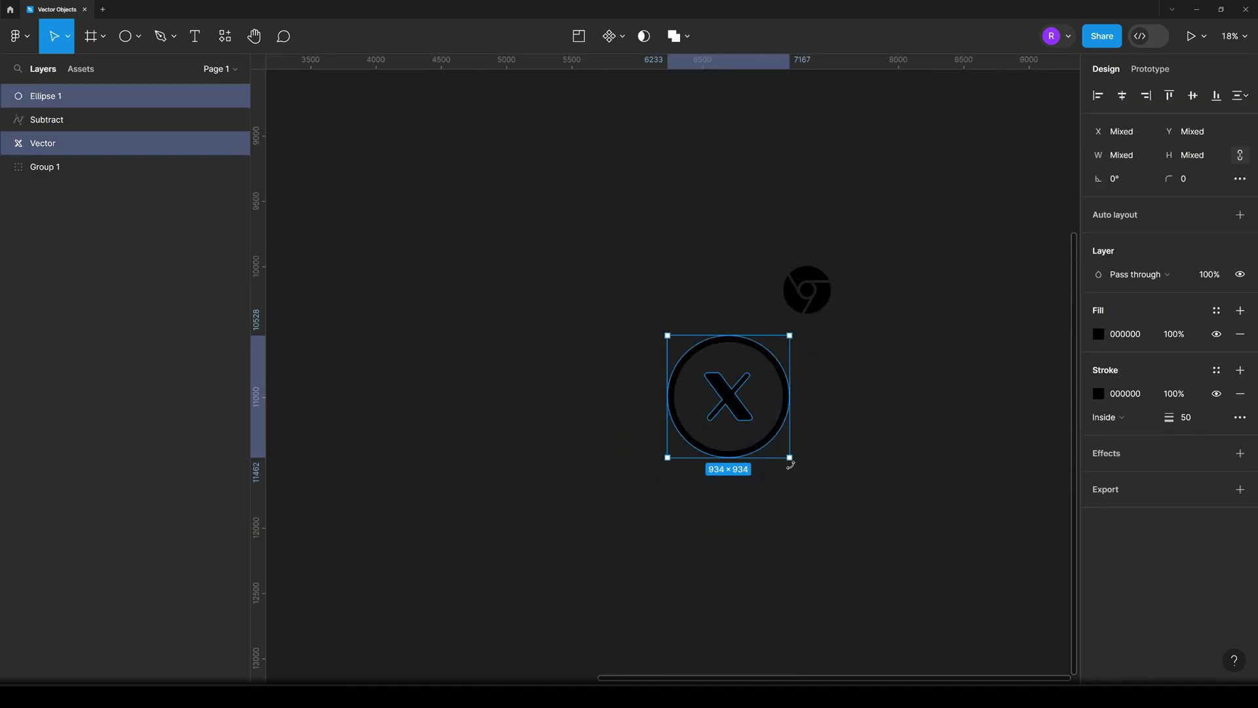
left_click_drag(791, 464, 1001, 582)
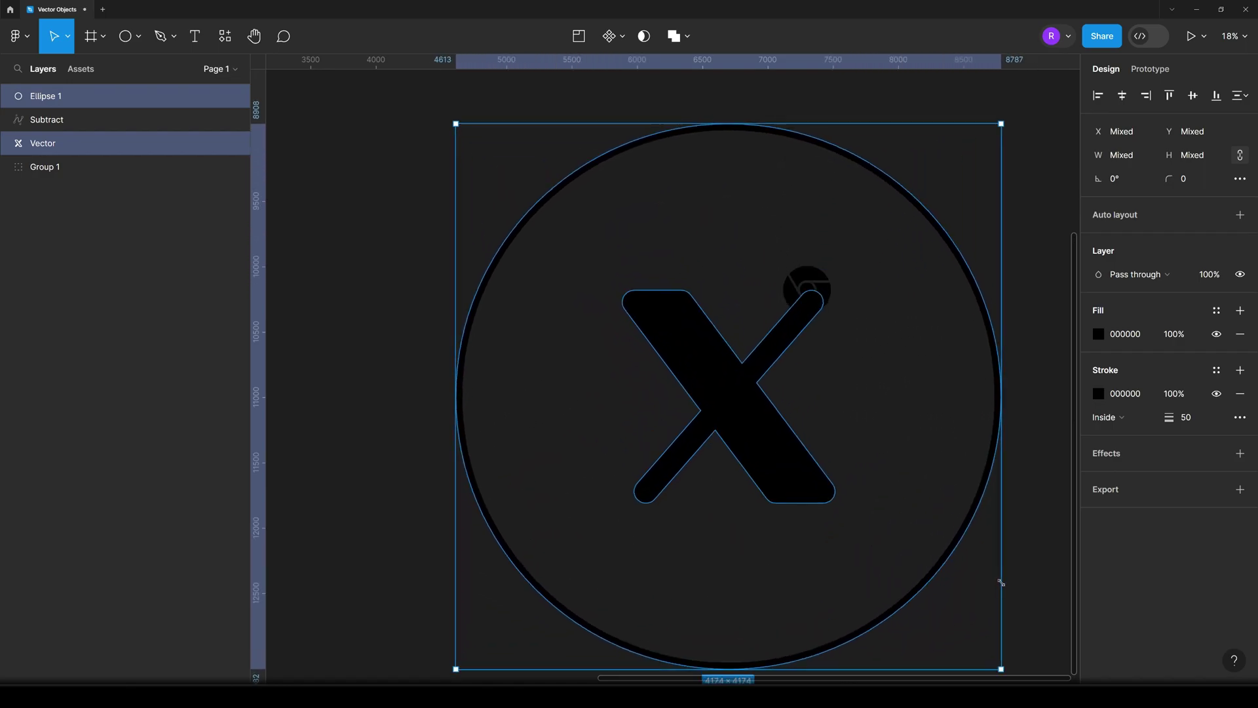
left_click(1025, 478)
left_click(997, 394)
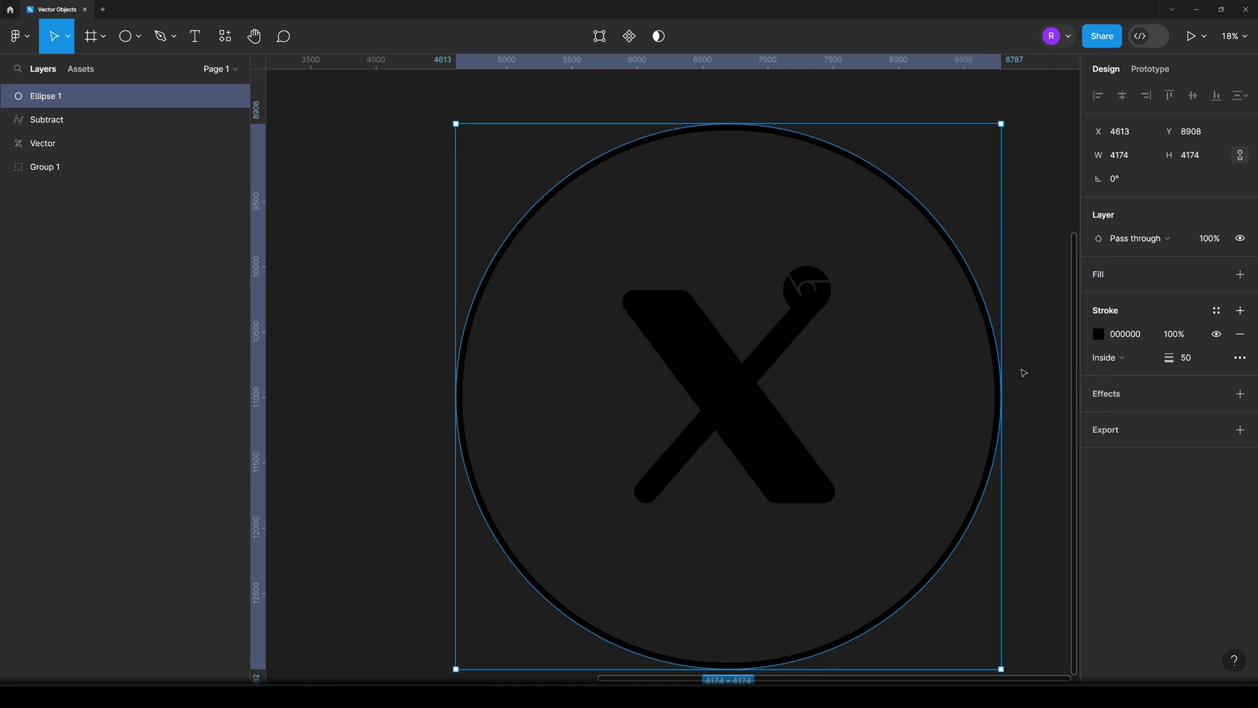
- Undo the enlargement of the circle and X icon
key("ctrl+z")
key("ctrl+z")
key("ctrl+z")
left_click(814, 372)
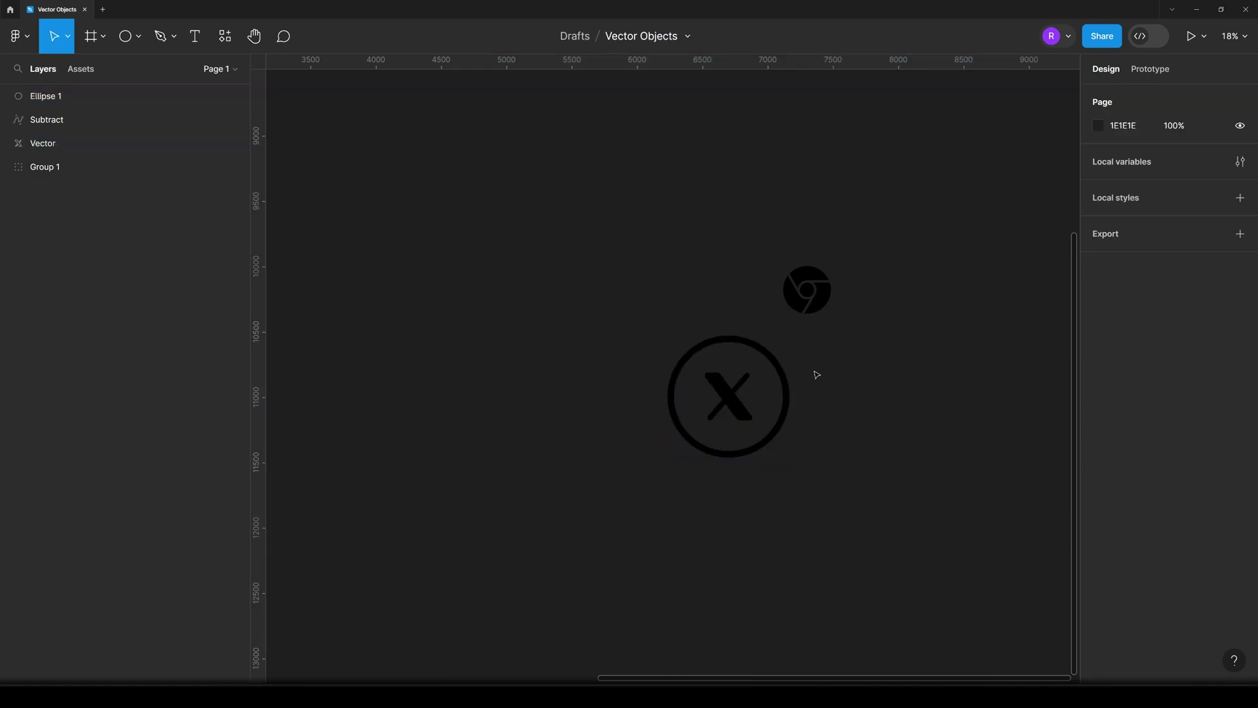
- Convert the circle's stroke into a vector shape with Outline stroke
left_click(776, 363)
scroll(741, 351, "up", 3)
scroll(743, 354, "up", 1)
right_click(733, 332)
mouse_move(733, 332)
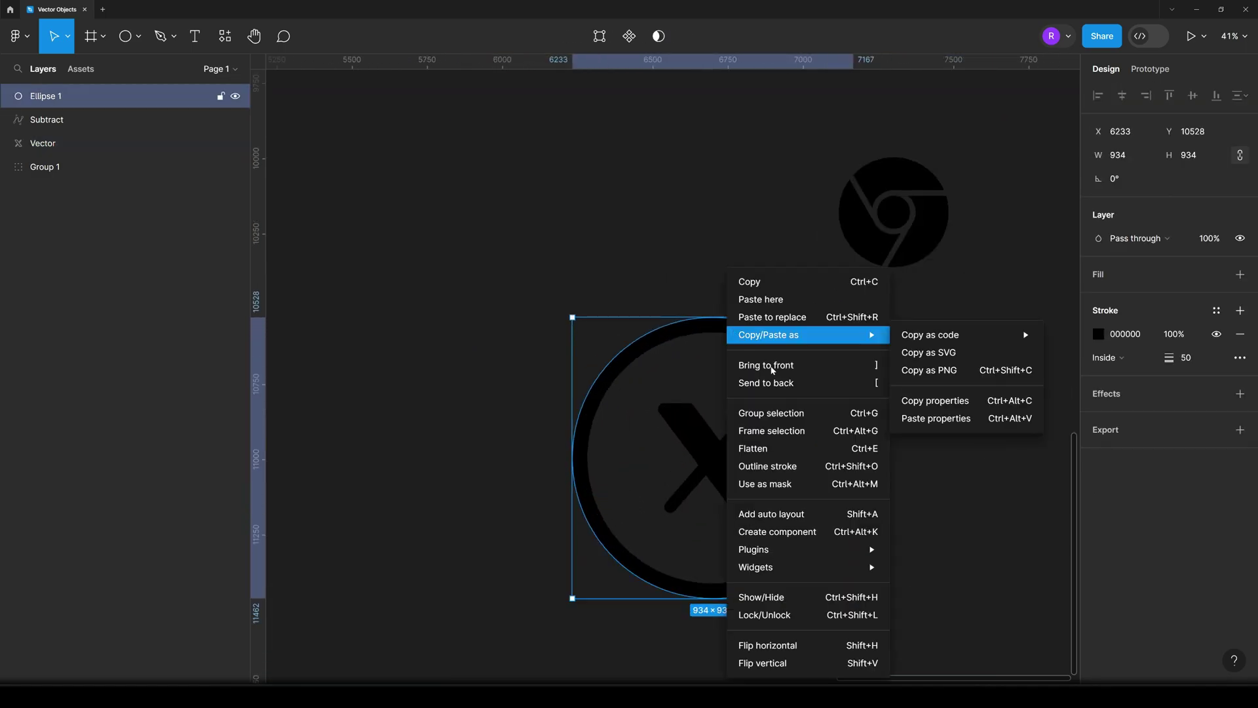
left_click(803, 468)
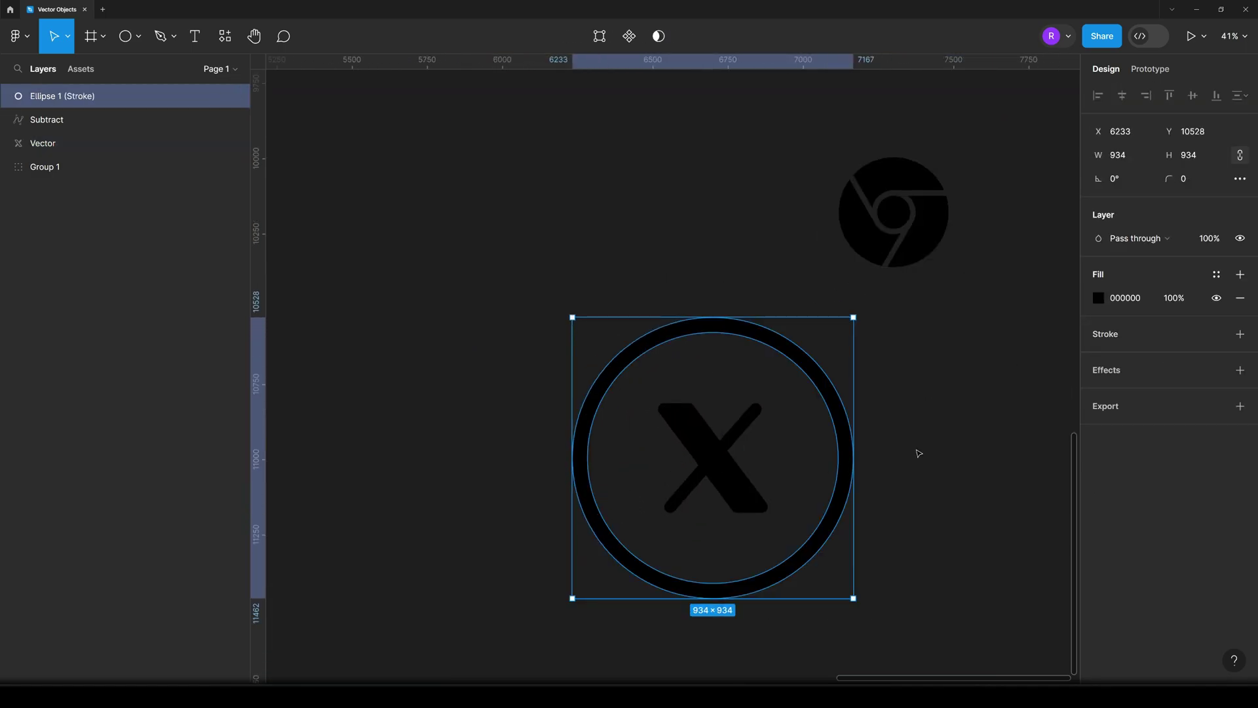
- Flatten the outlined circle and the X icon into one vector
left_click_drag(919, 453, 576, 415)
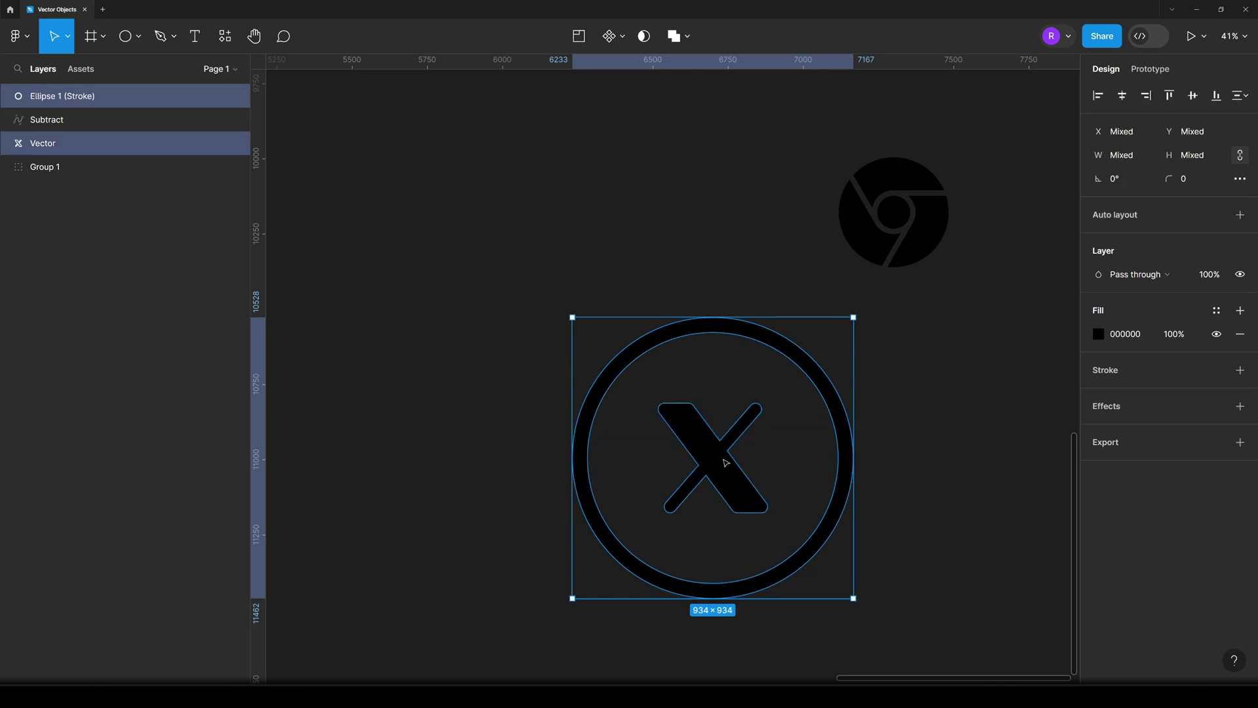
right_click(722, 463)
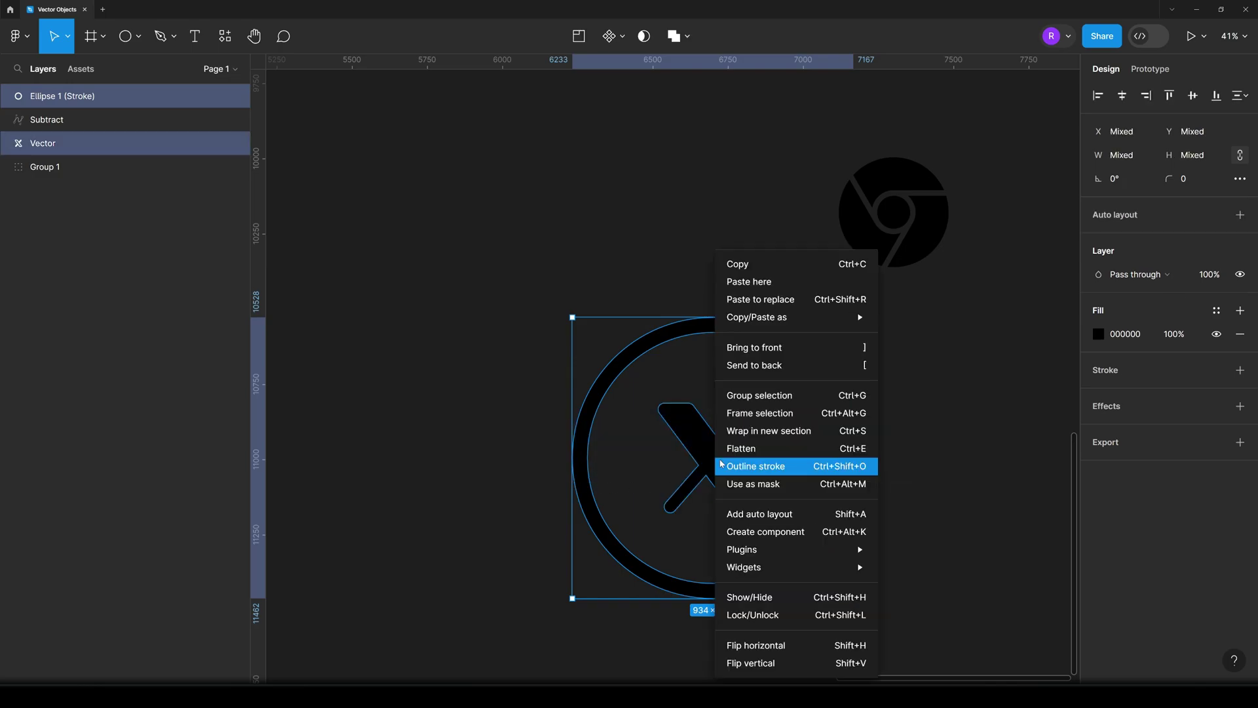
left_click(744, 449)
scroll(750, 450, "down", 5)
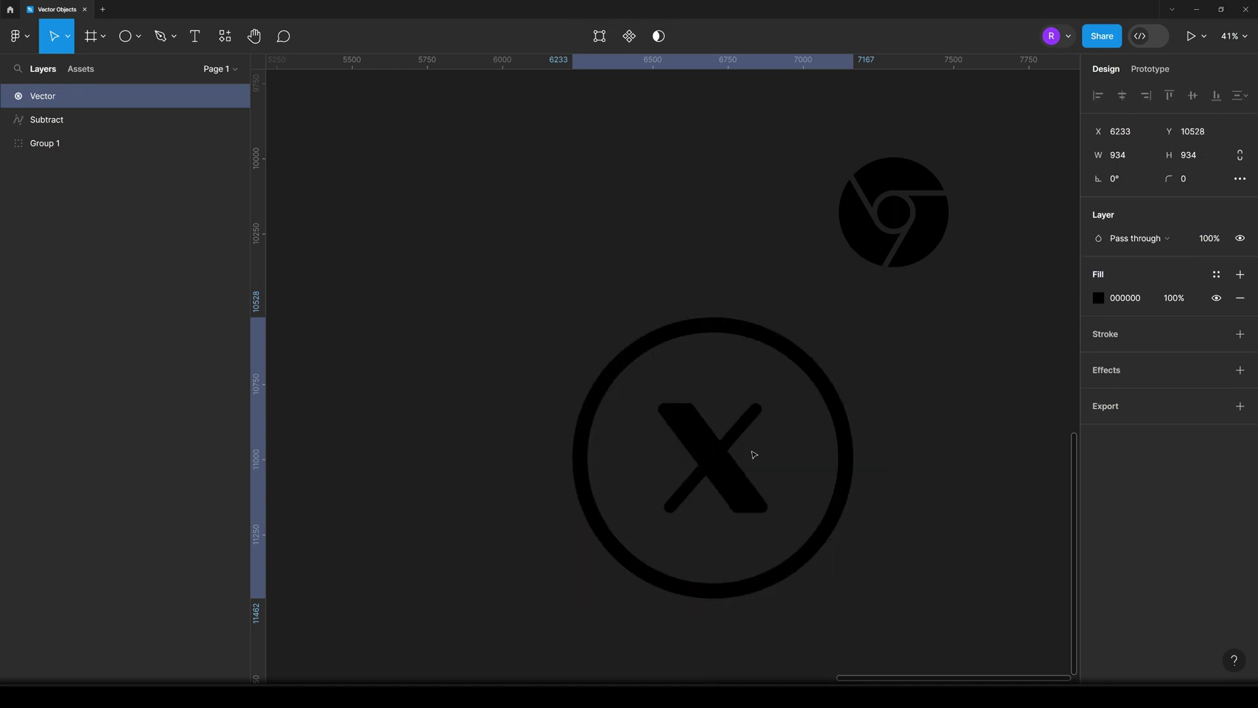
- Enlarge the flattened circle-and-X vector proportionally to about four times its size
left_click_drag(795, 512, 978, 481)
scroll(767, 499, "left", 2)
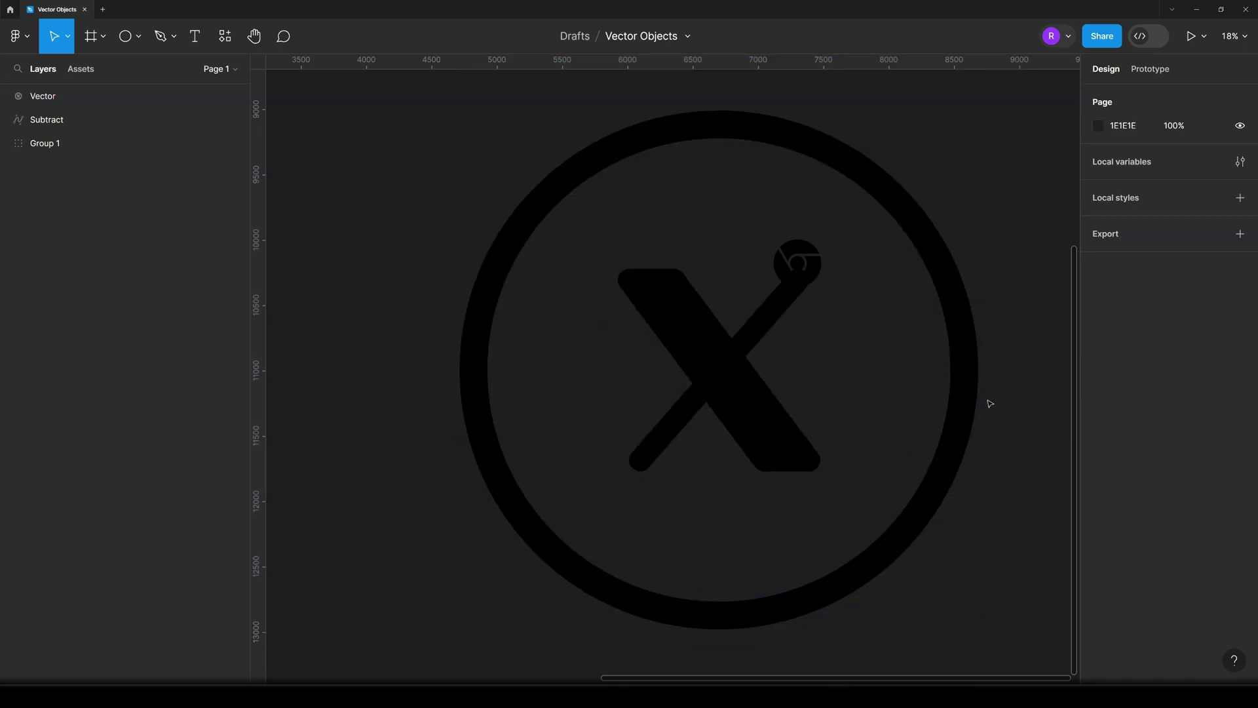
left_click(997, 419)
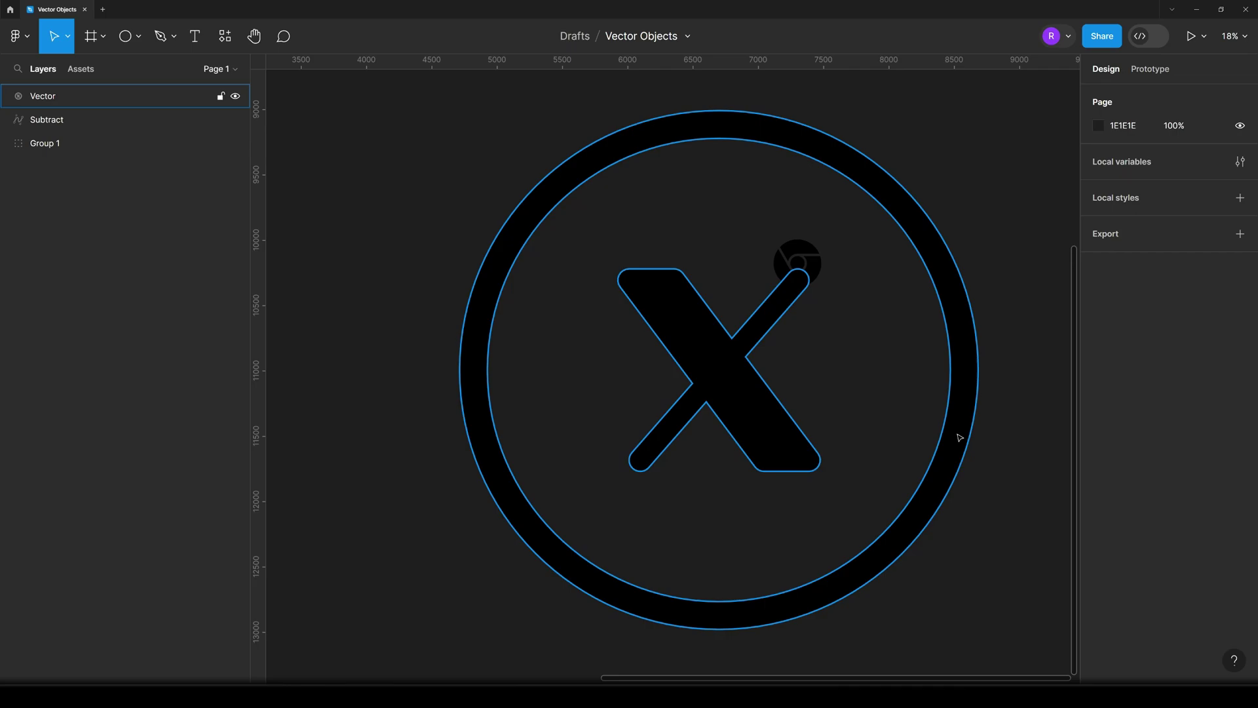
- Undo the enlargement and the flattening so the outlined circle and X are separate layers again
key("ctrl+z")
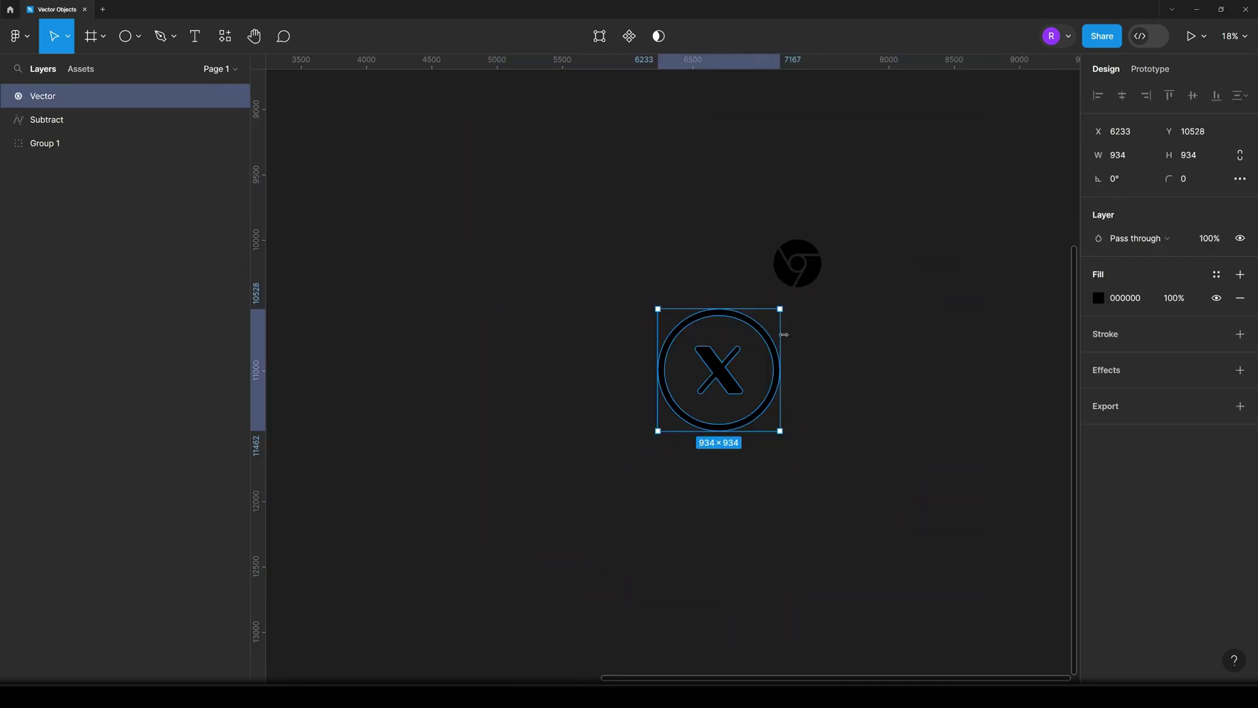
scroll(715, 365, "up", 3)
key("ctrl+z")
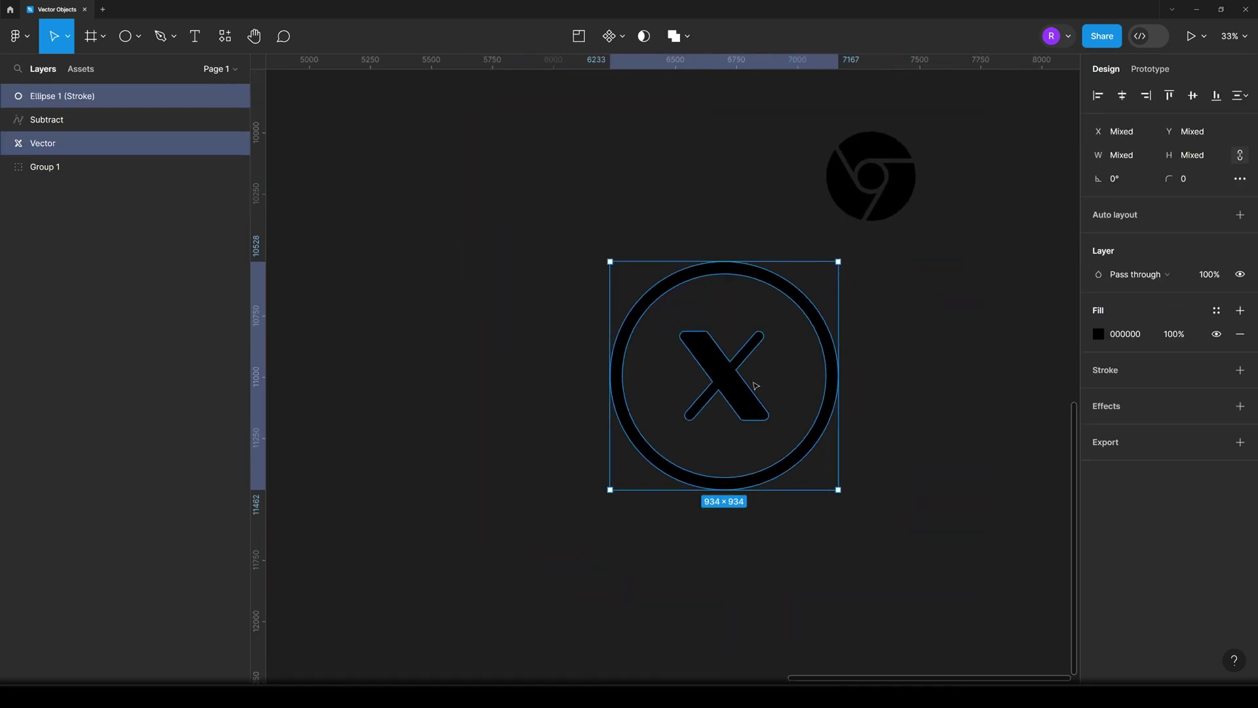
- Group the outlined circle with the X icon
left_click(742, 383)
left_click(748, 274)
left_click_drag(889, 312, 587, 434)
key("ctrl+g")
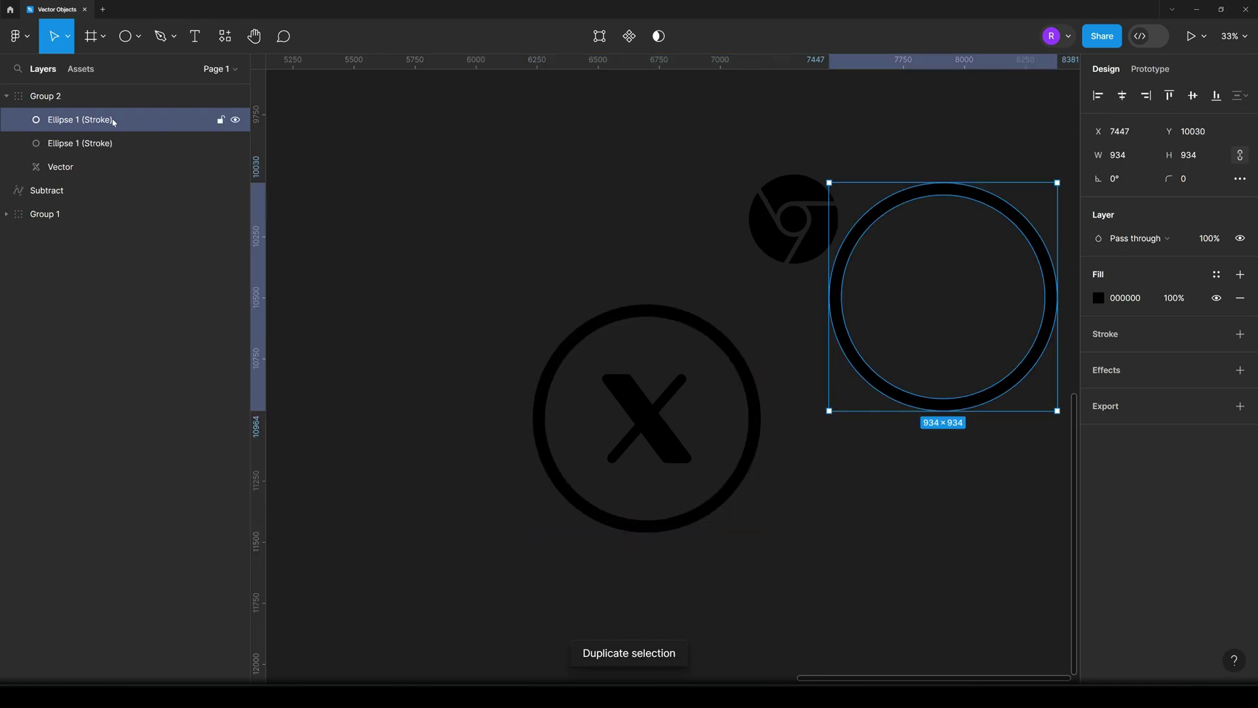
- Centre the Chrome icon inside a separate copy of the outlined circle and group the two
mouse_move(113, 122)
left_mouse_down()
mouse_move(98, 173)
mouse_move(63, 92)
left_mouse_up()
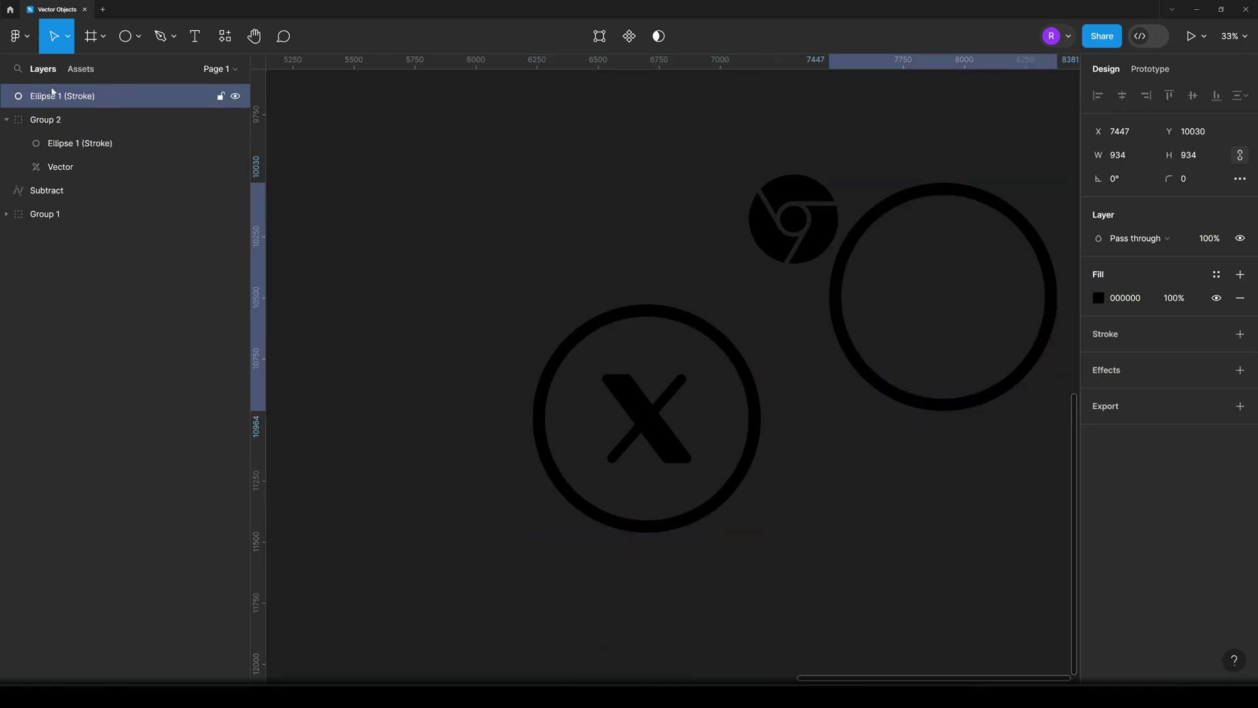
left_click_drag(793, 219, 944, 295)
left_click_drag(882, 149, 1012, 417)
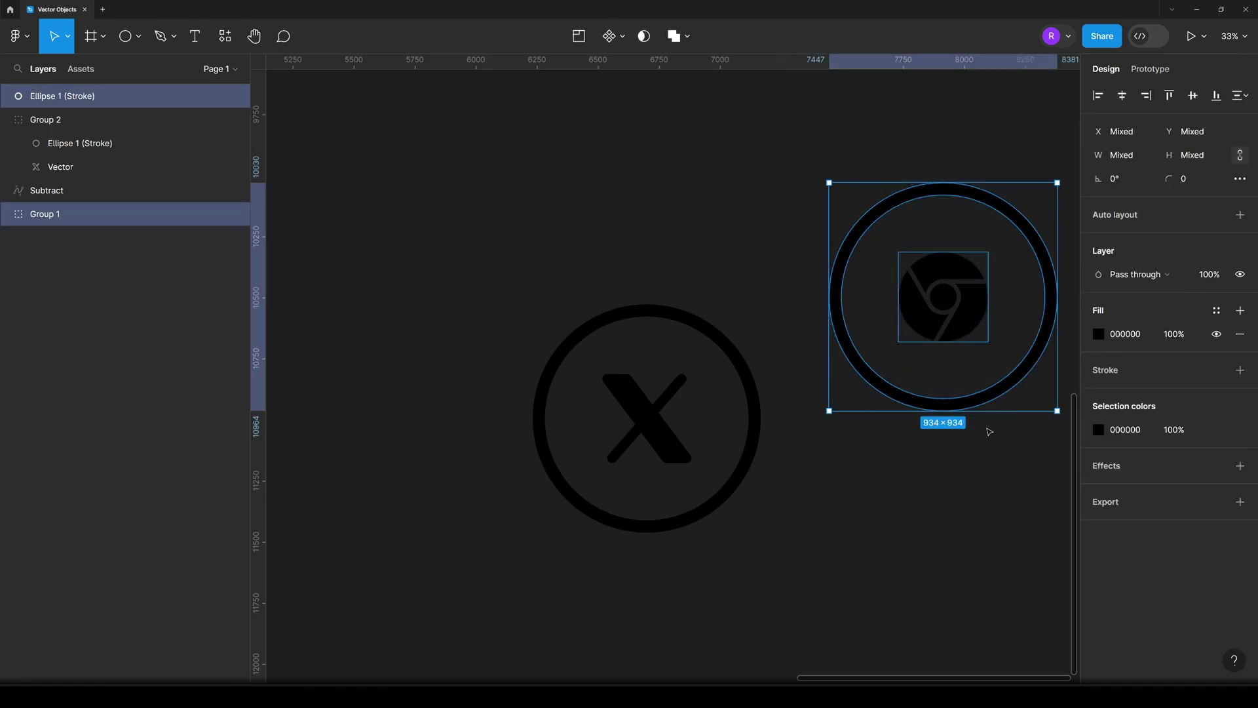
key("ctrl+g")
- Place the Chrome group directly to the right of the circled X, level with it
left_click_drag(946, 285, 911, 405)
left_click(786, 562)
scroll(691, 562, "down", 3)
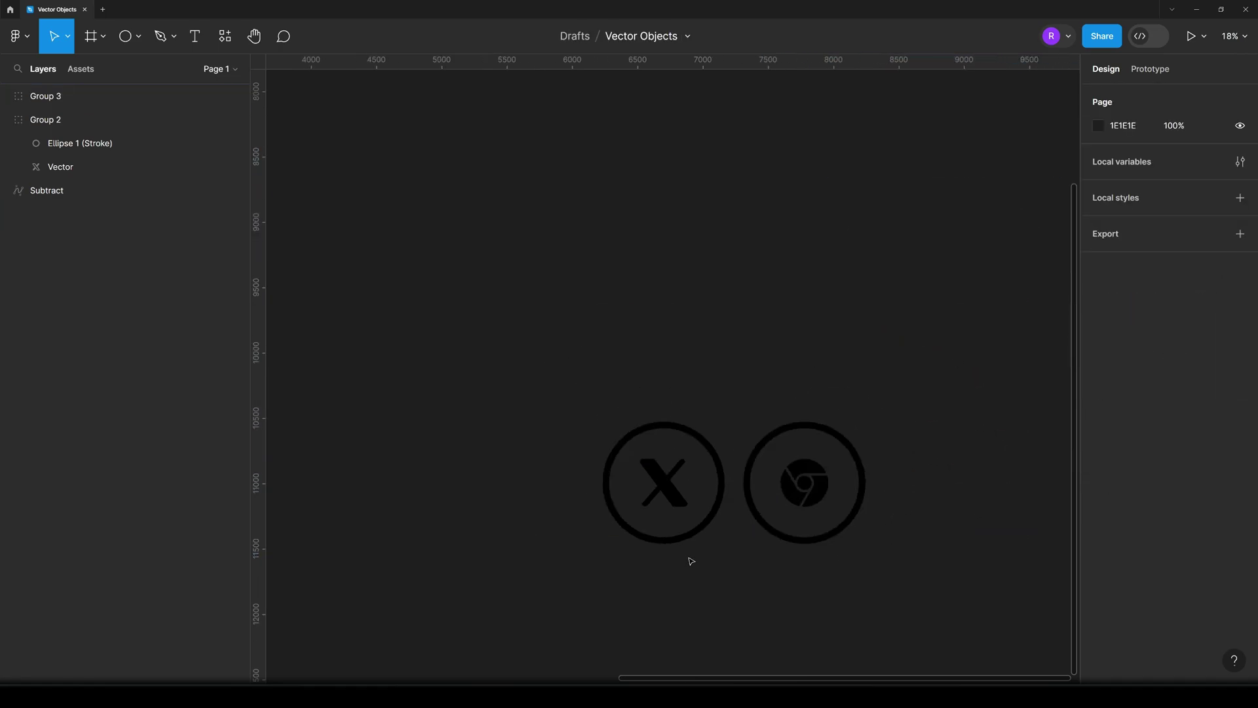
- Duplicate the Chrome group's circle, take the copy out of the group and place it below and right of both icons
scroll(705, 544, "down", 3)
double_click(747, 452)
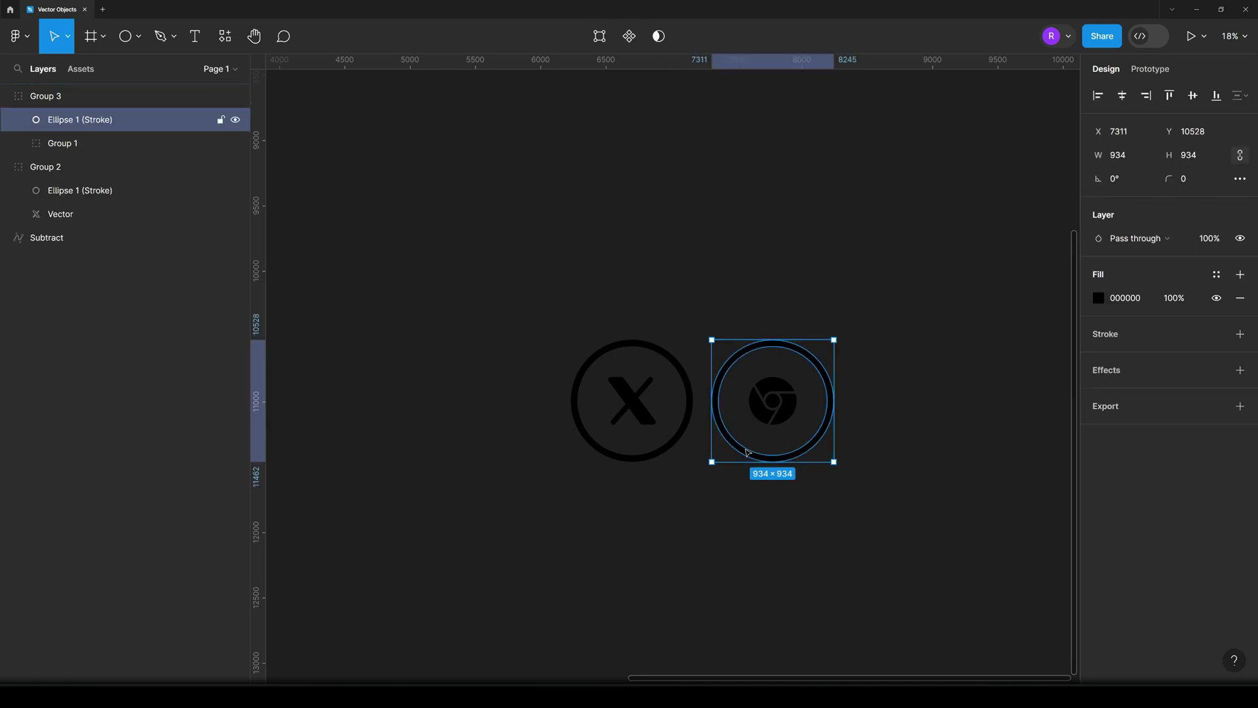
scroll(811, 514, "down", 1)
key("ctrl+d")
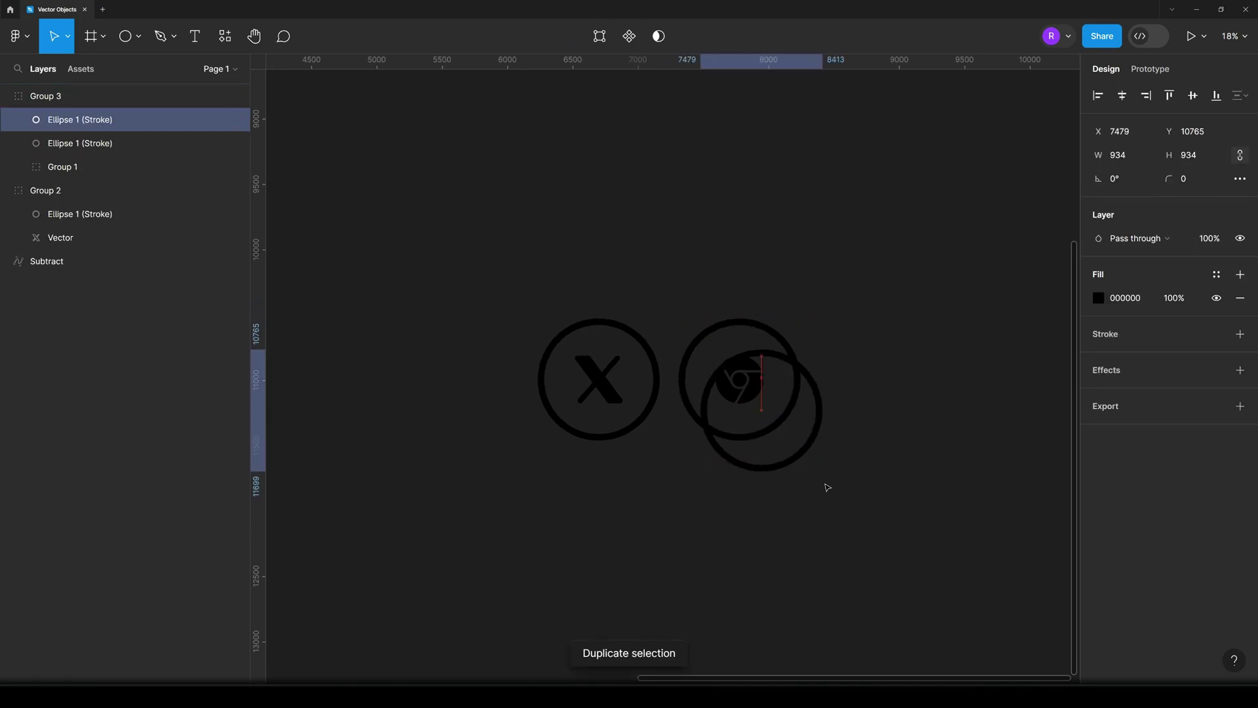
left_click_drag(826, 485, 870, 502)
left_click_drag(84, 121, 141, 91)
scroll(834, 382, "down", 2)
scroll(834, 382, "right", 1)
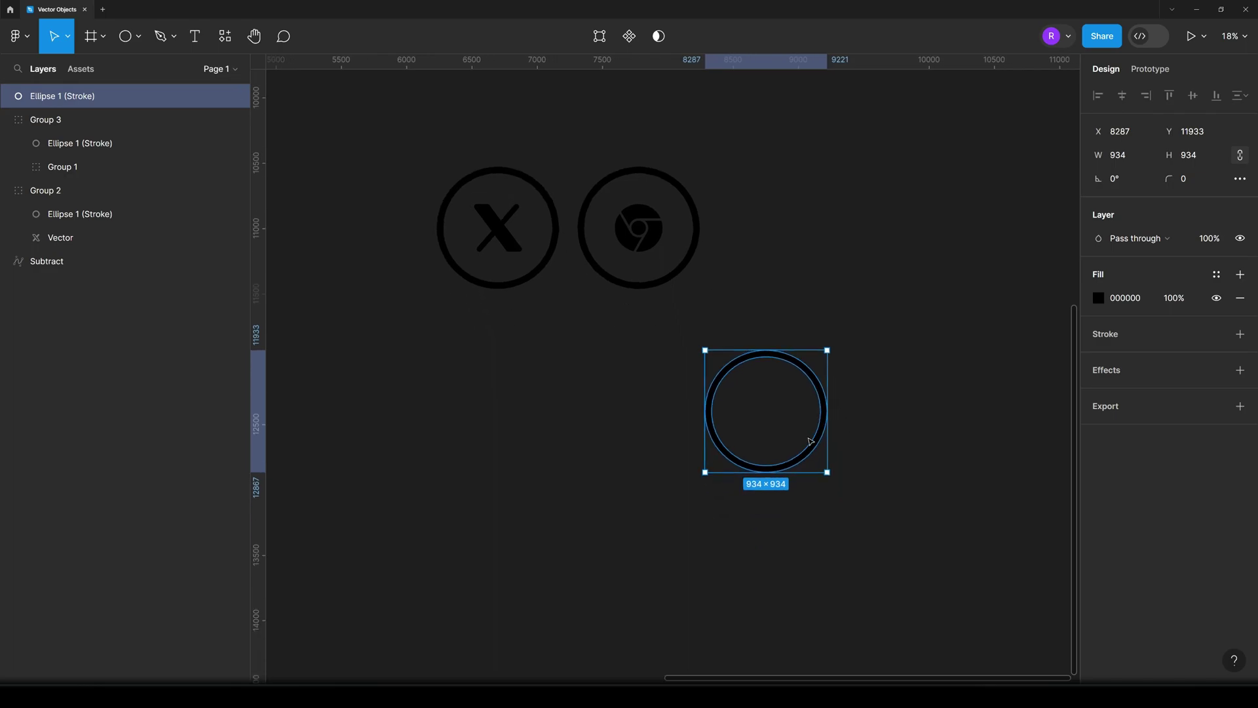
- Edit the copied ring's points, moving the inner right point to X 9130.5 and the inner top point to Y 12028
scroll(811, 443, "up", 5)
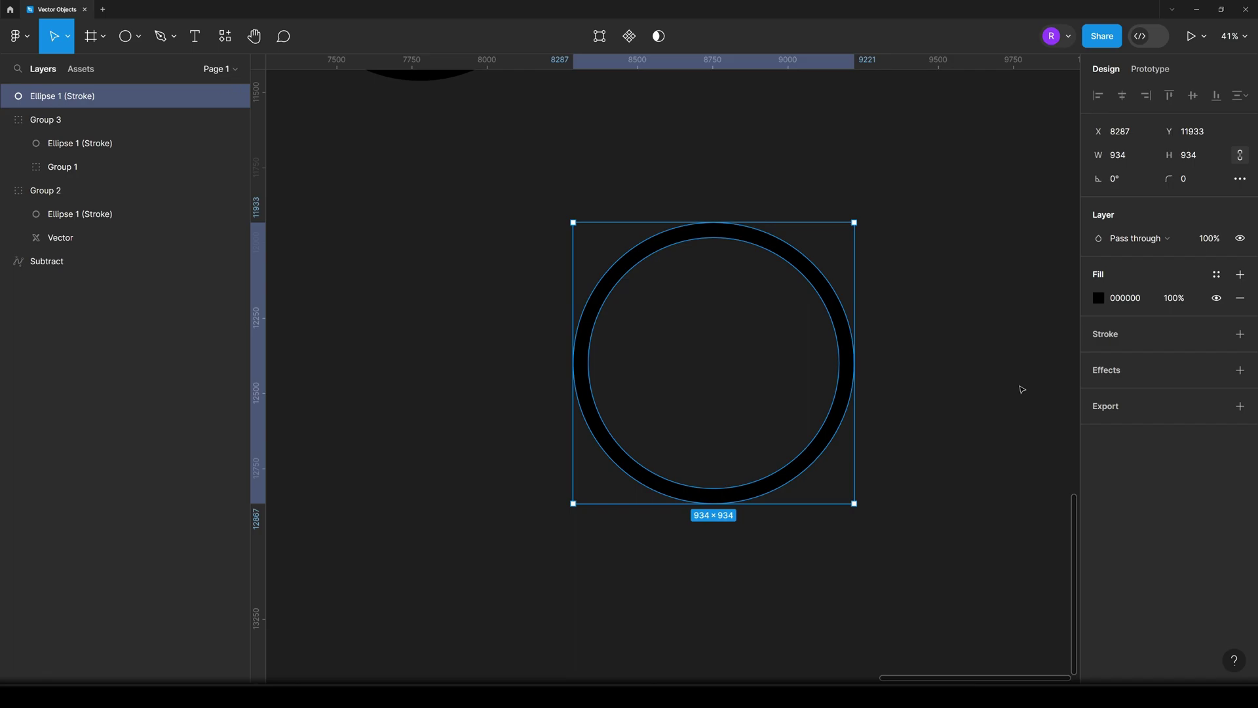
double_click(838, 410)
scroll(829, 380, "up", 3)
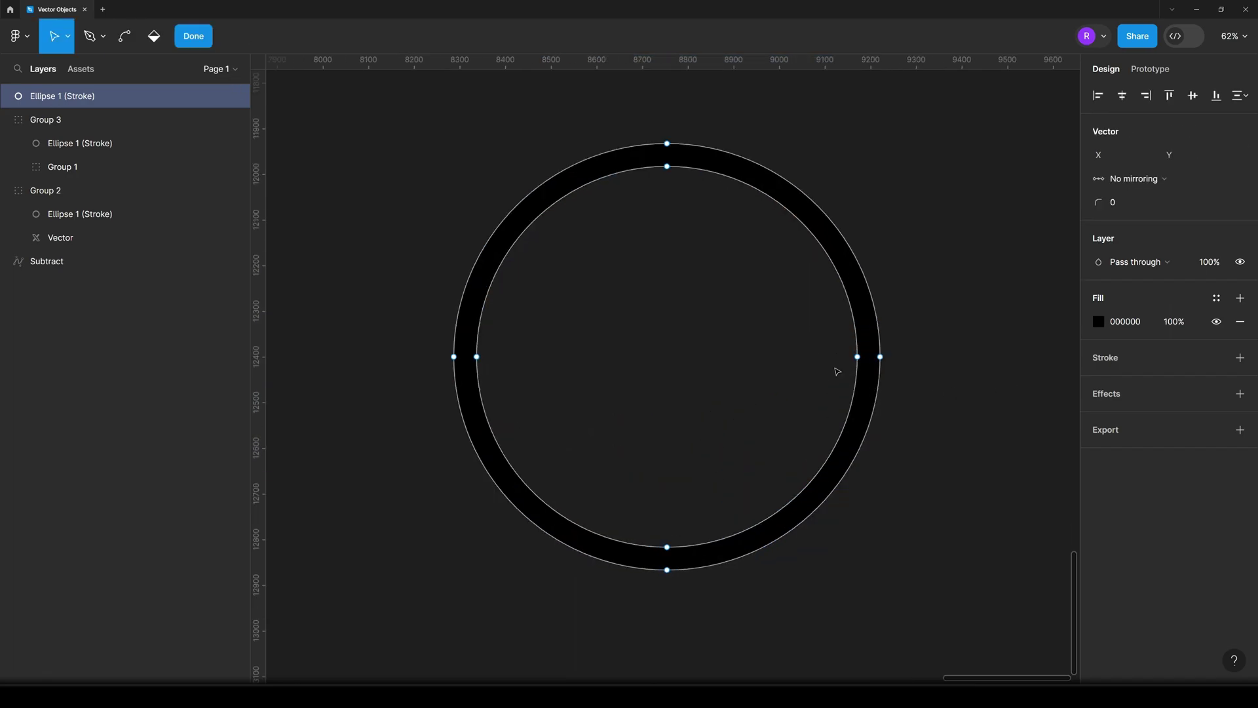
key("Escape")
key("Escape")
double_click(865, 405)
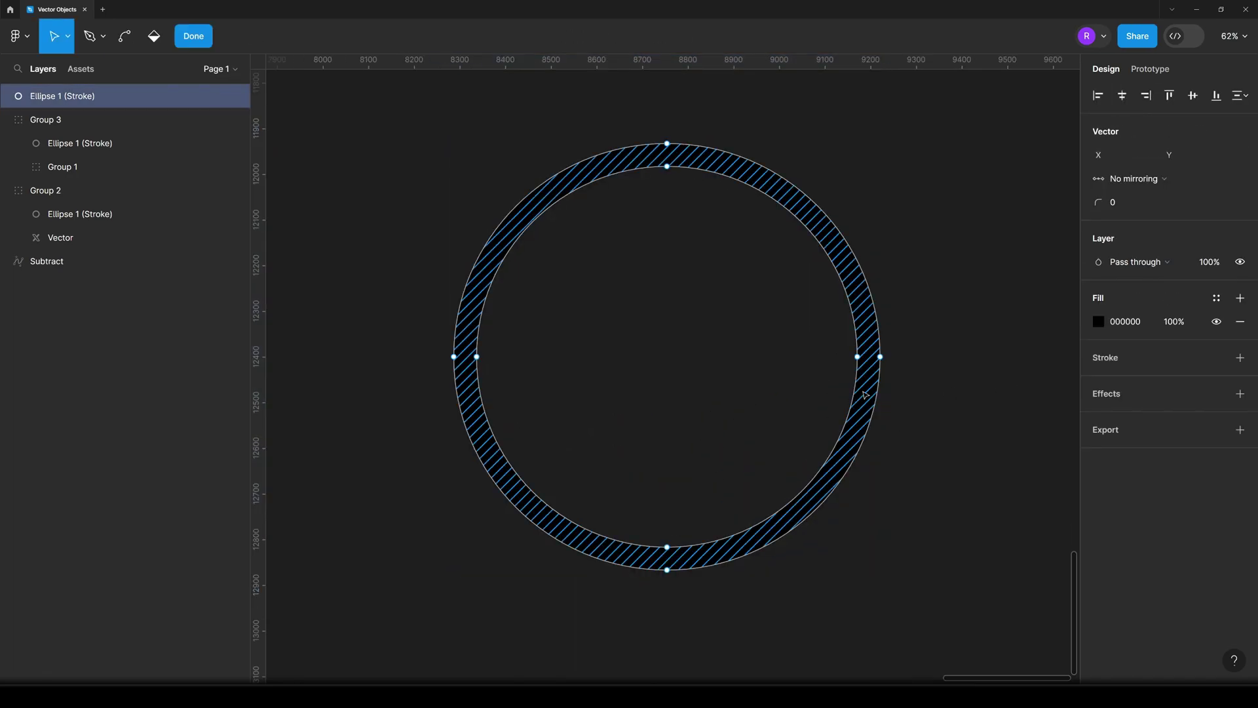
left_click(858, 357)
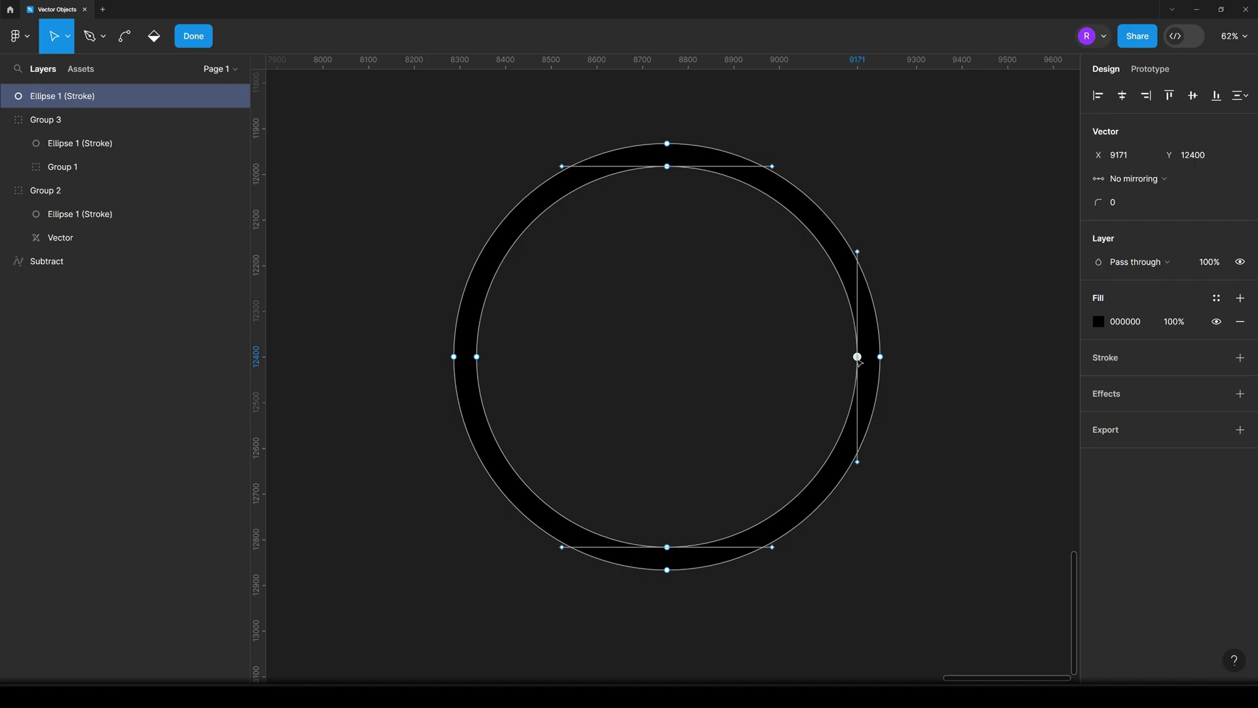
left_click_drag(852, 359, 839, 357)
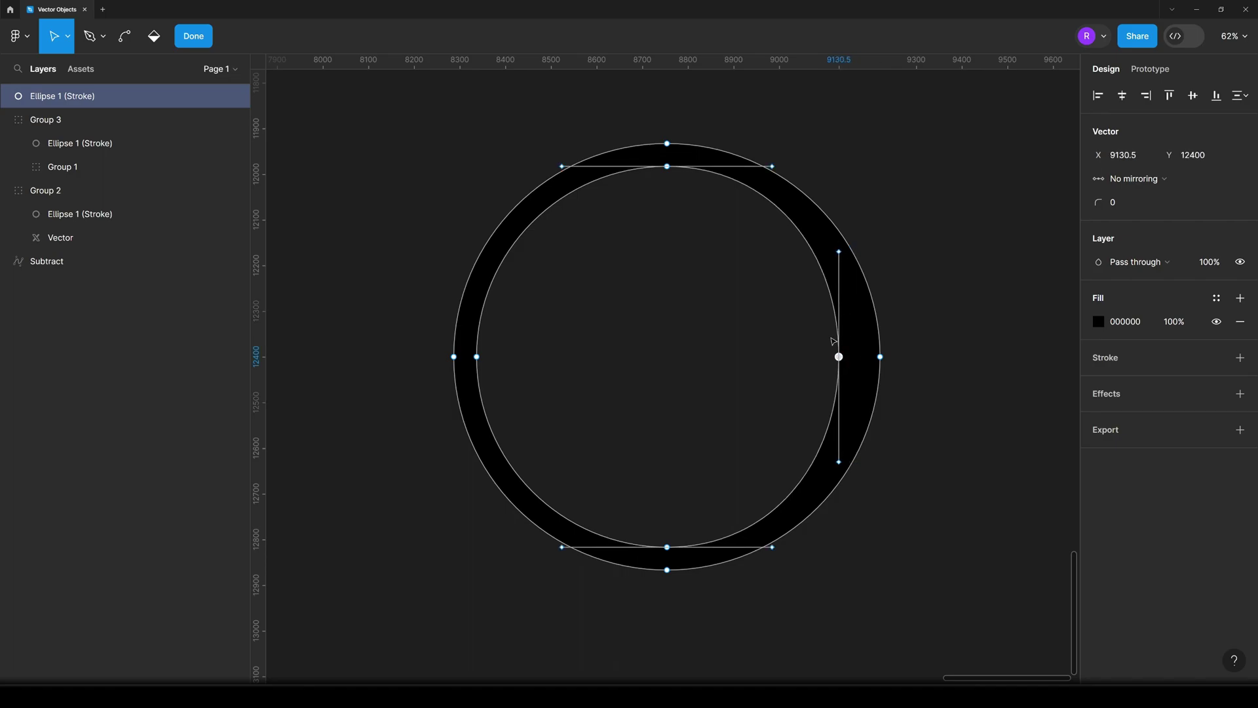
left_click_drag(667, 166, 667, 187)
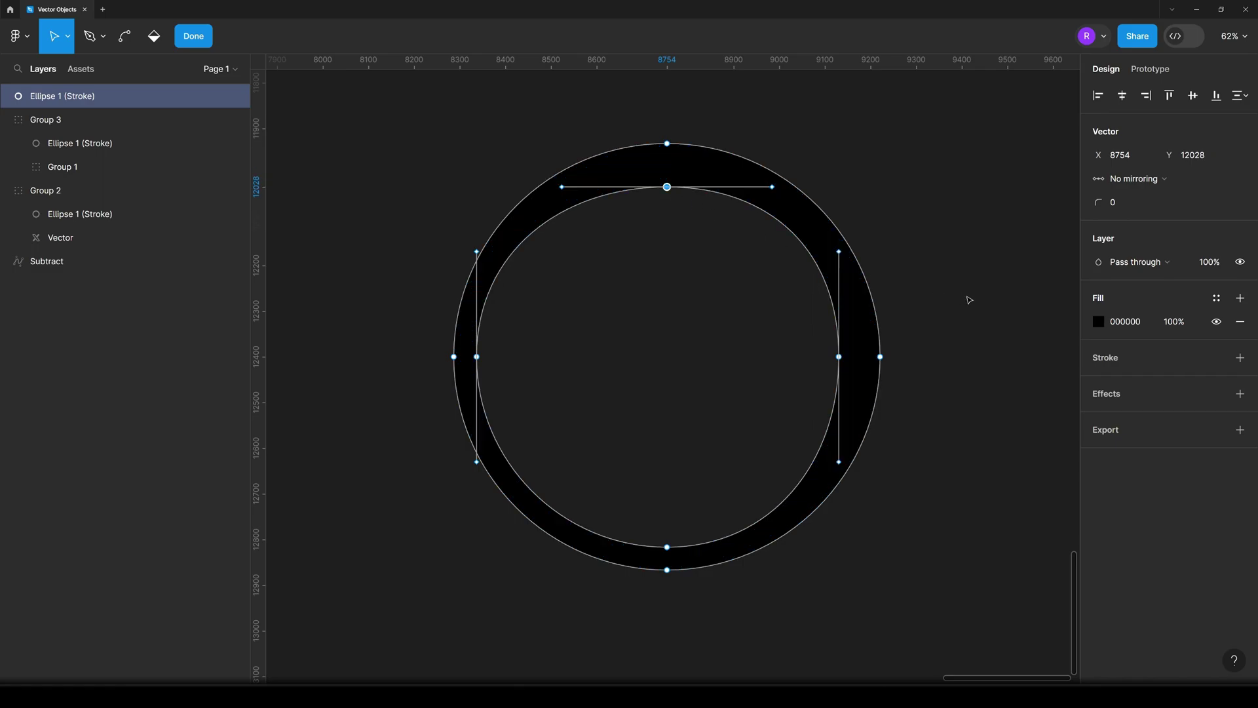
- Leave vector editing and undo the point changes on the copied ring
key("Escape")
key("Escape")
scroll(800, 413, "down", 3)
key("ctrl+z")
key("ctrl+z")
key("ctrl+z")
key("ctrl+z")
key("ctrl+z")
key("ctrl+z")
key("ctrl+z")
key("ctrl+z")
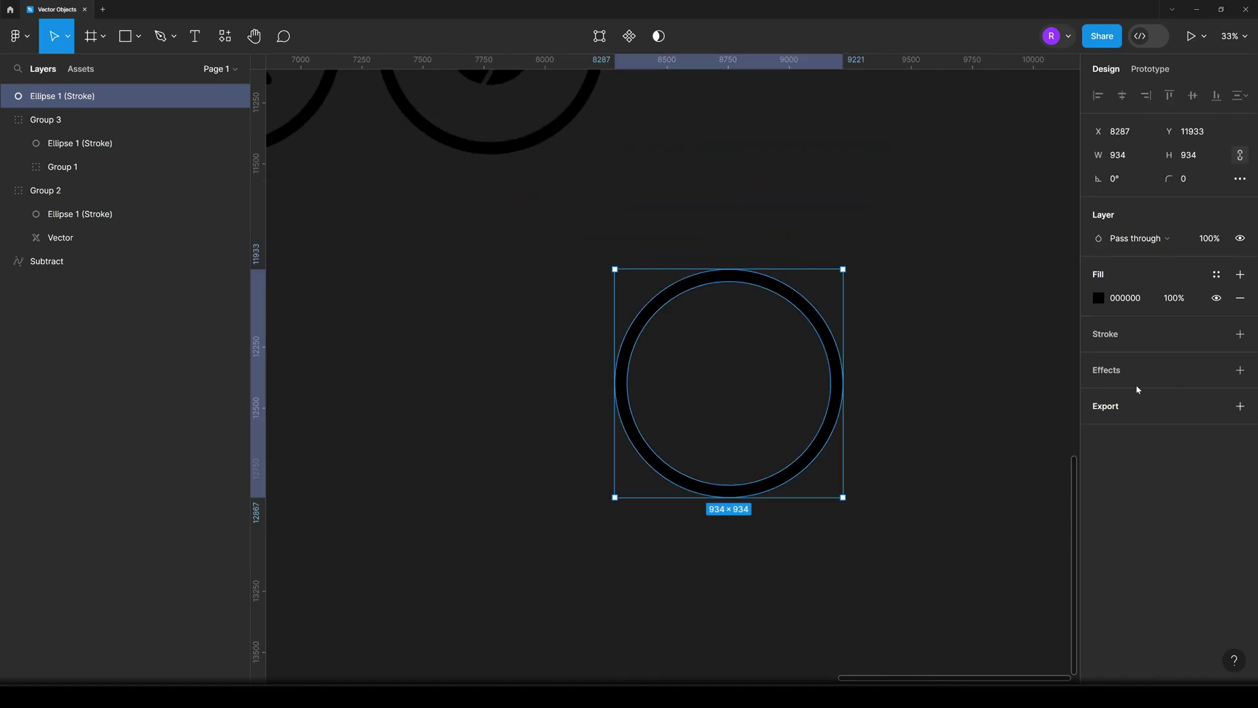
- Add a black stroke 50 wide to the copied ring and set its position to Outside
left_click(1240, 334)
left_click(1190, 381)
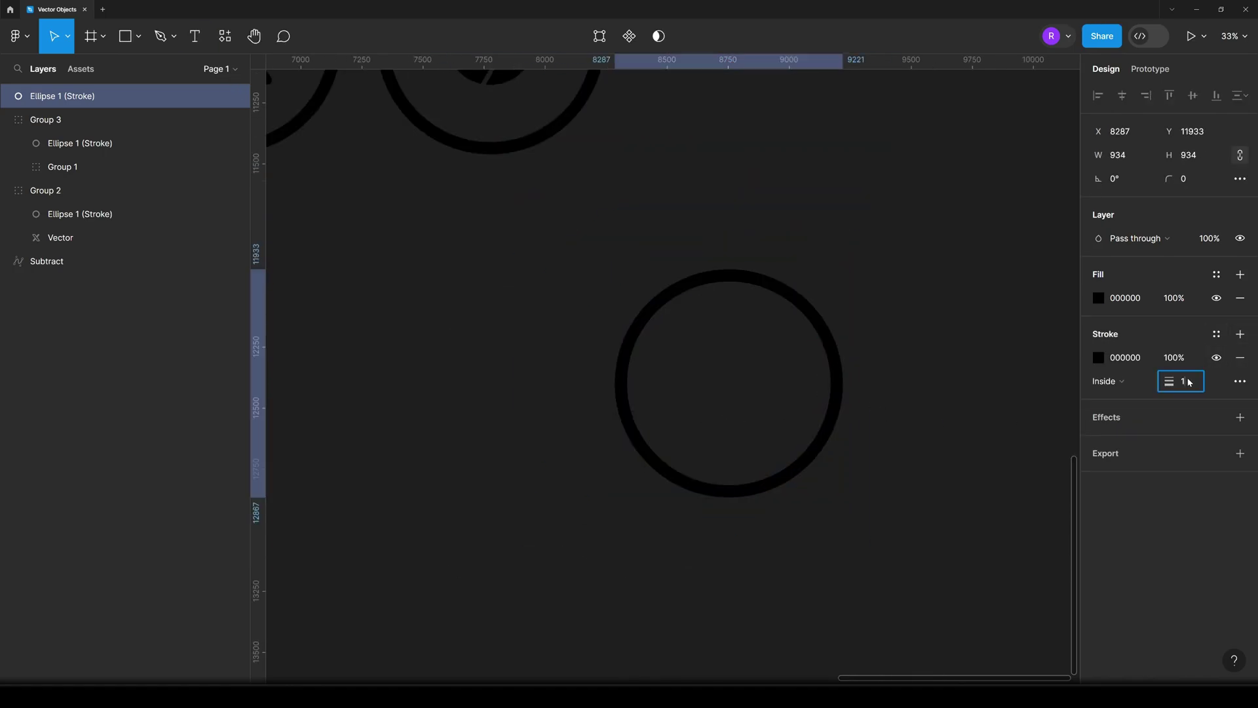
type("50")
key("Return")
left_click(1125, 386)
left_click(1122, 399)
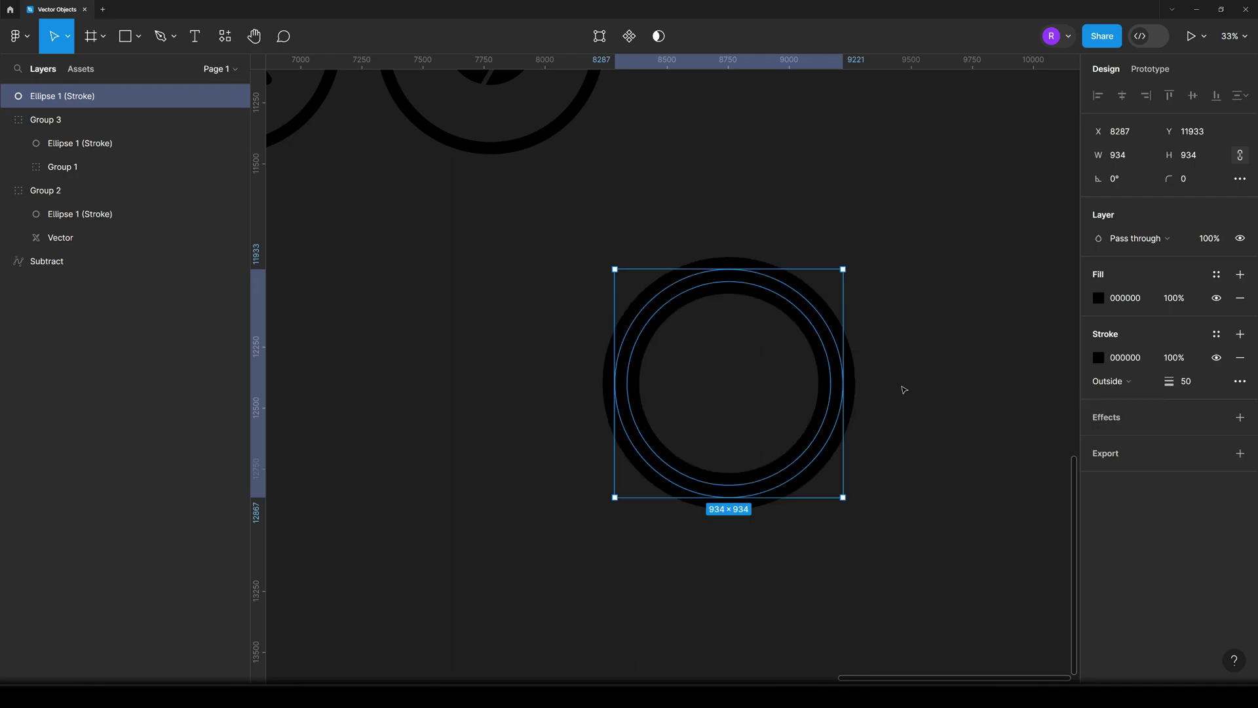
- Outline the copied ring's stroke and combine the two resulting rings with a Union selection
right_click(832, 354)
left_click(893, 467)
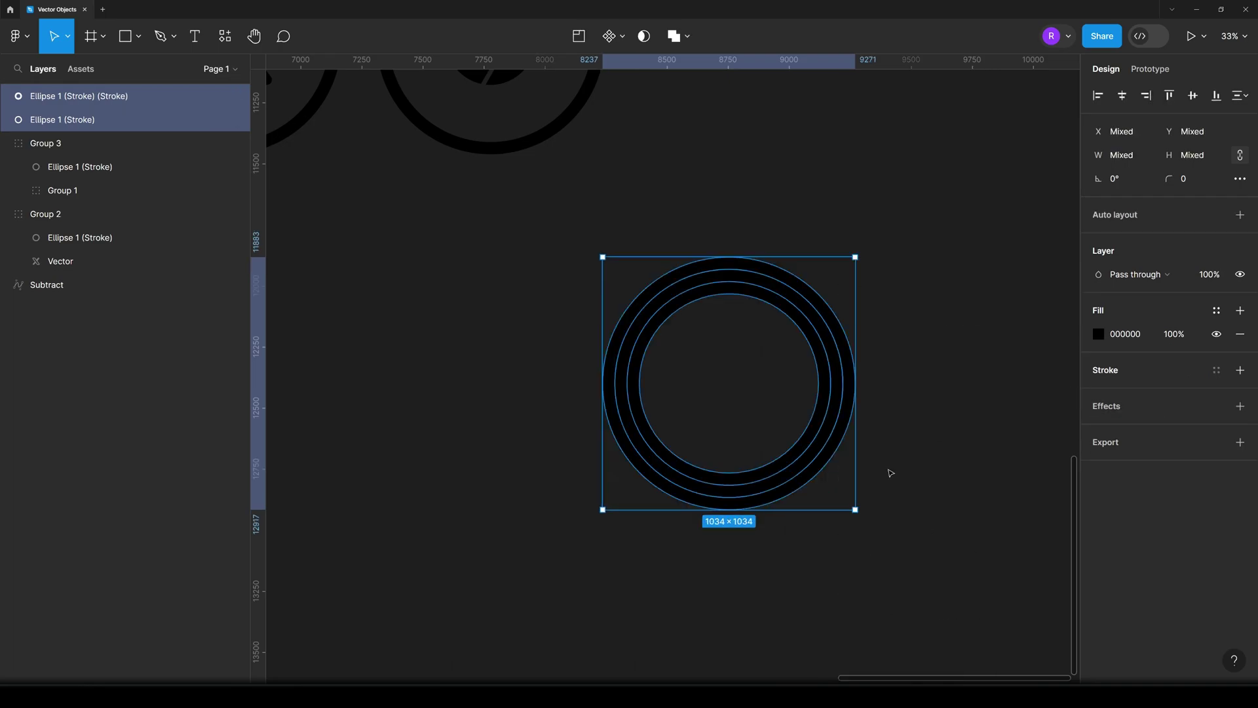
left_click(688, 39)
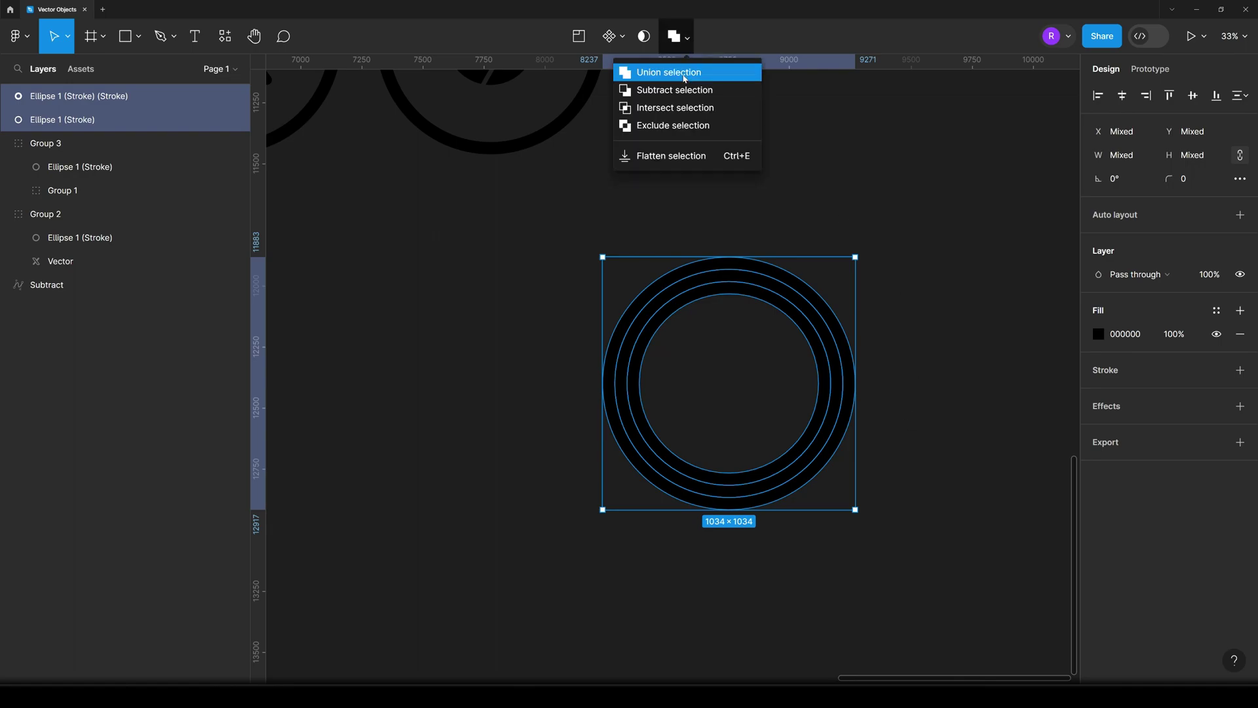
left_click(686, 73)
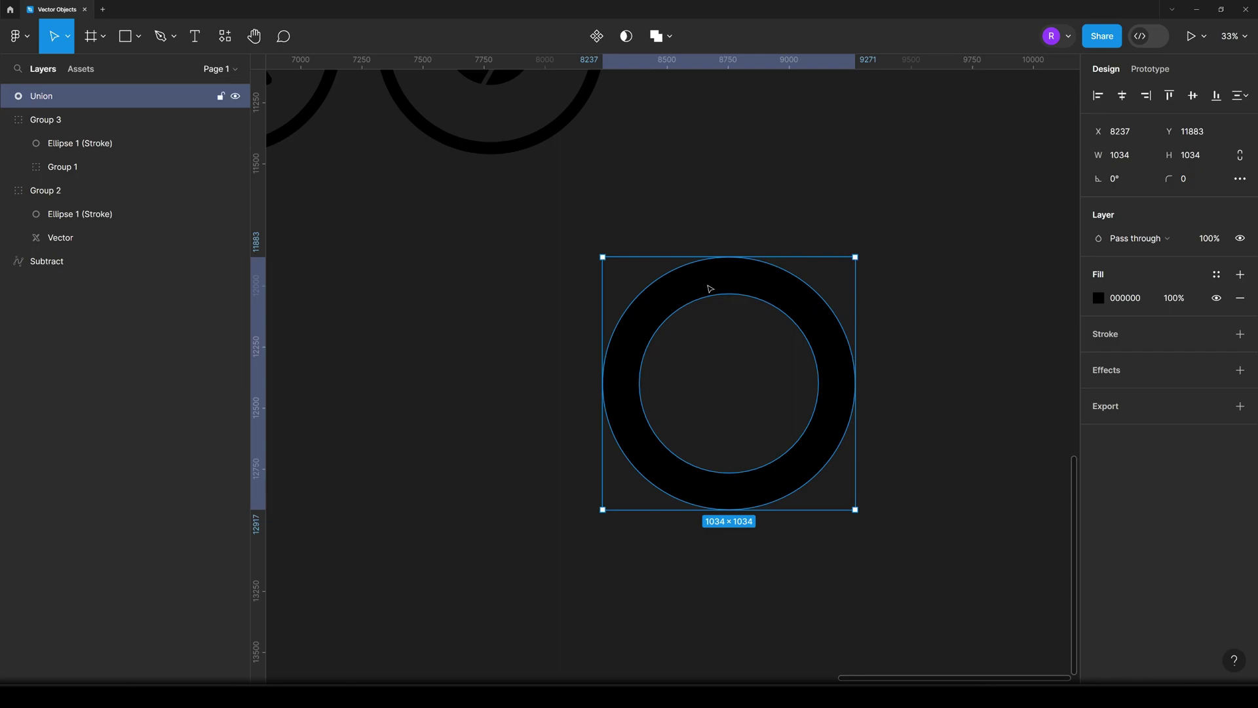
- Duplicate the united ring and place the copy below and right of the original, at about X 9419, Y 12689
scroll(861, 403, "down", 2)
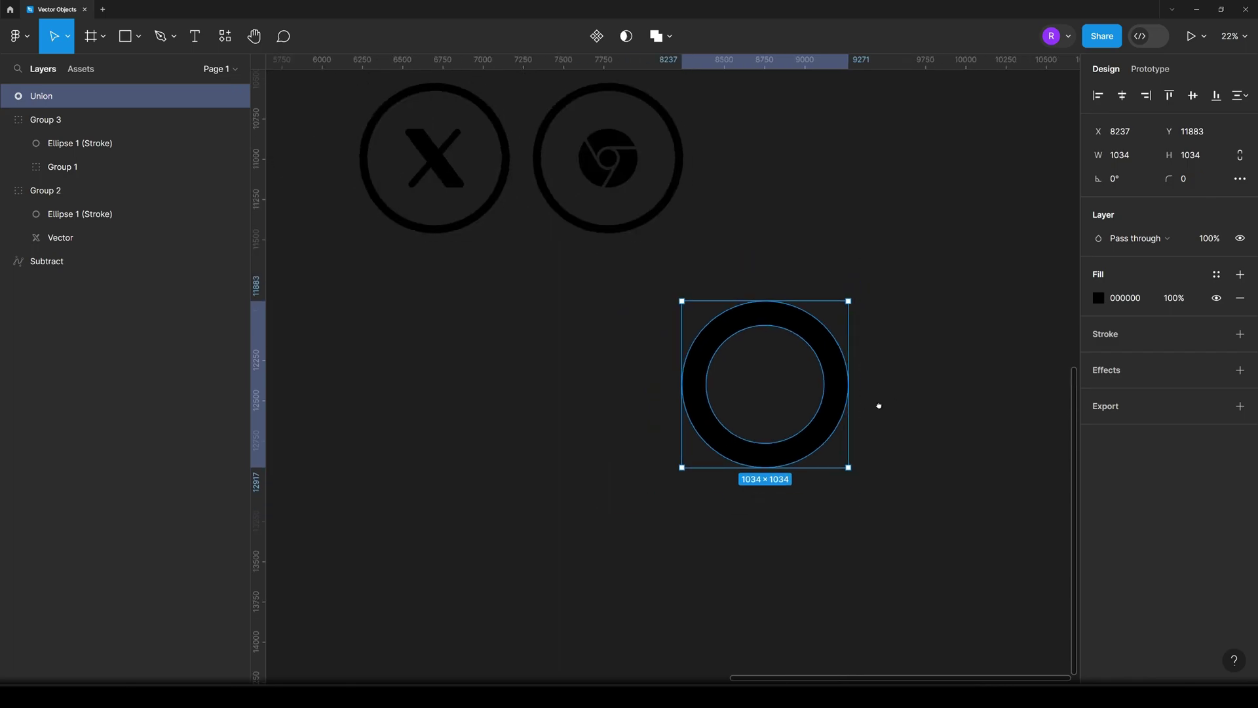
scroll(832, 405, "right", 2)
key("ctrl+d")
left_click_drag(719, 368, 921, 505)
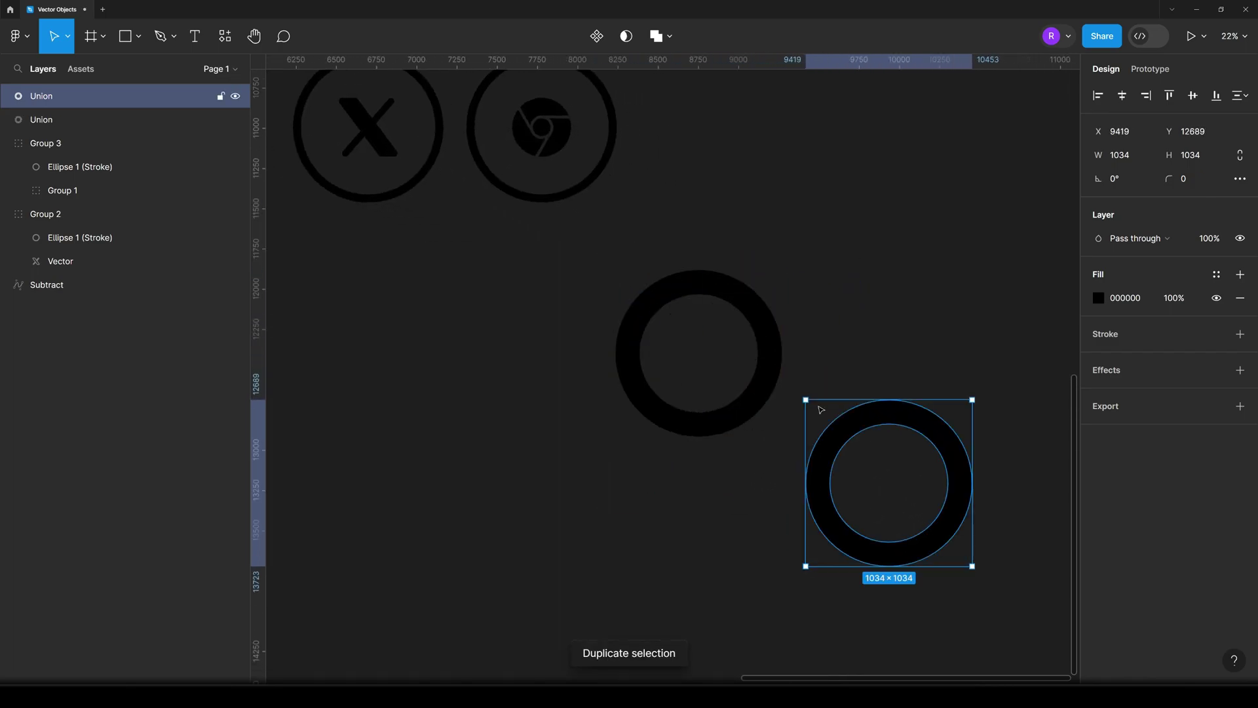
- Inspect the two outlined ellipse layers nested inside the original ring's Union
left_click(778, 289)
left_click(754, 309)
double_click(643, 271)
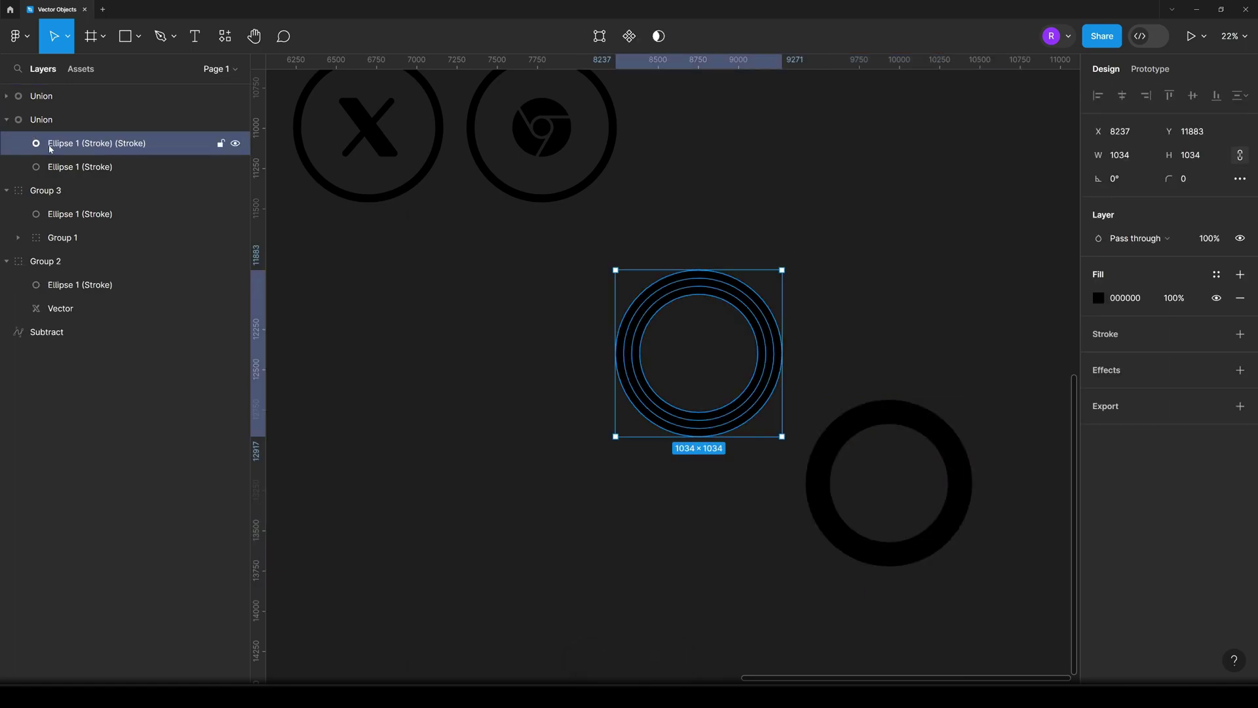
left_click(87, 168, "shift")
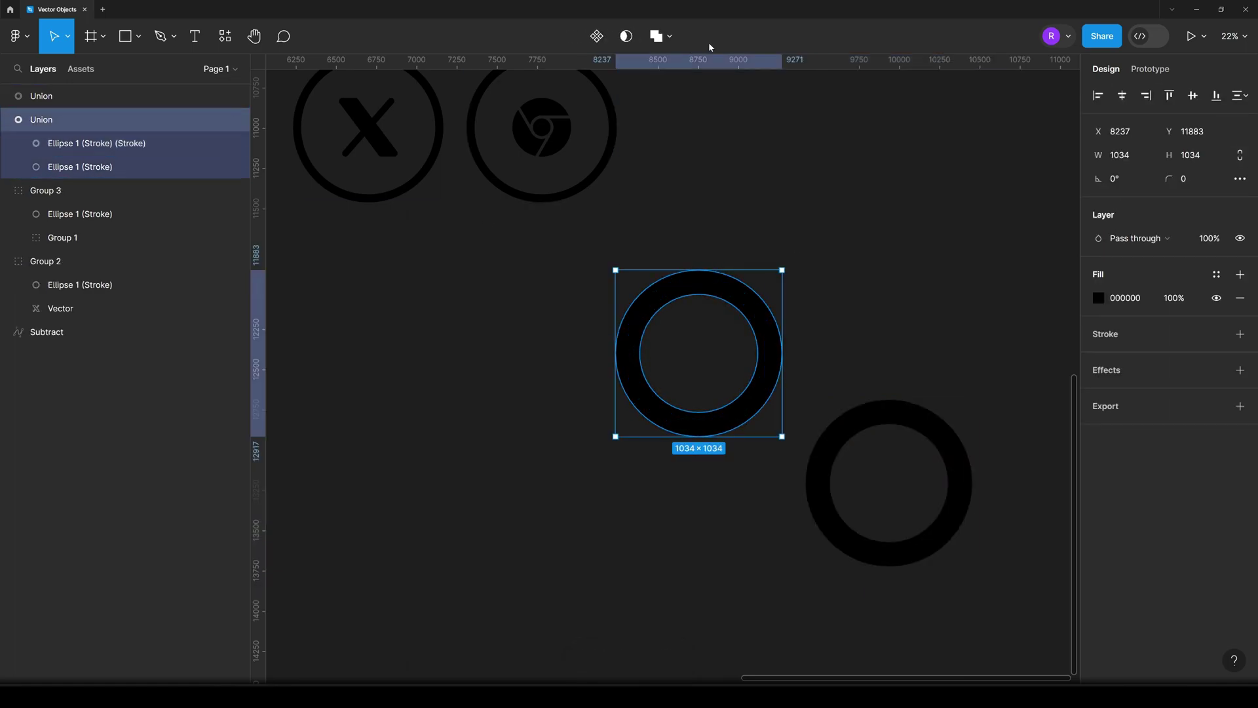
left_click(663, 37)
key("Escape")
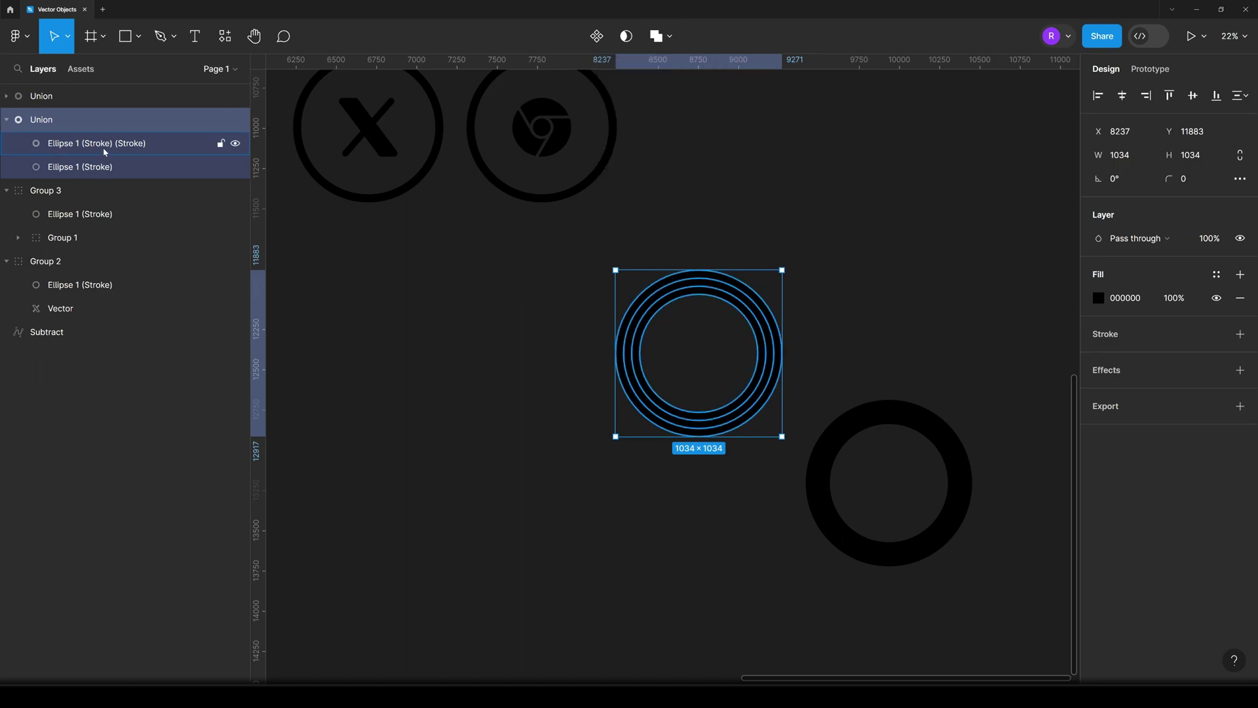
left_click(103, 146)
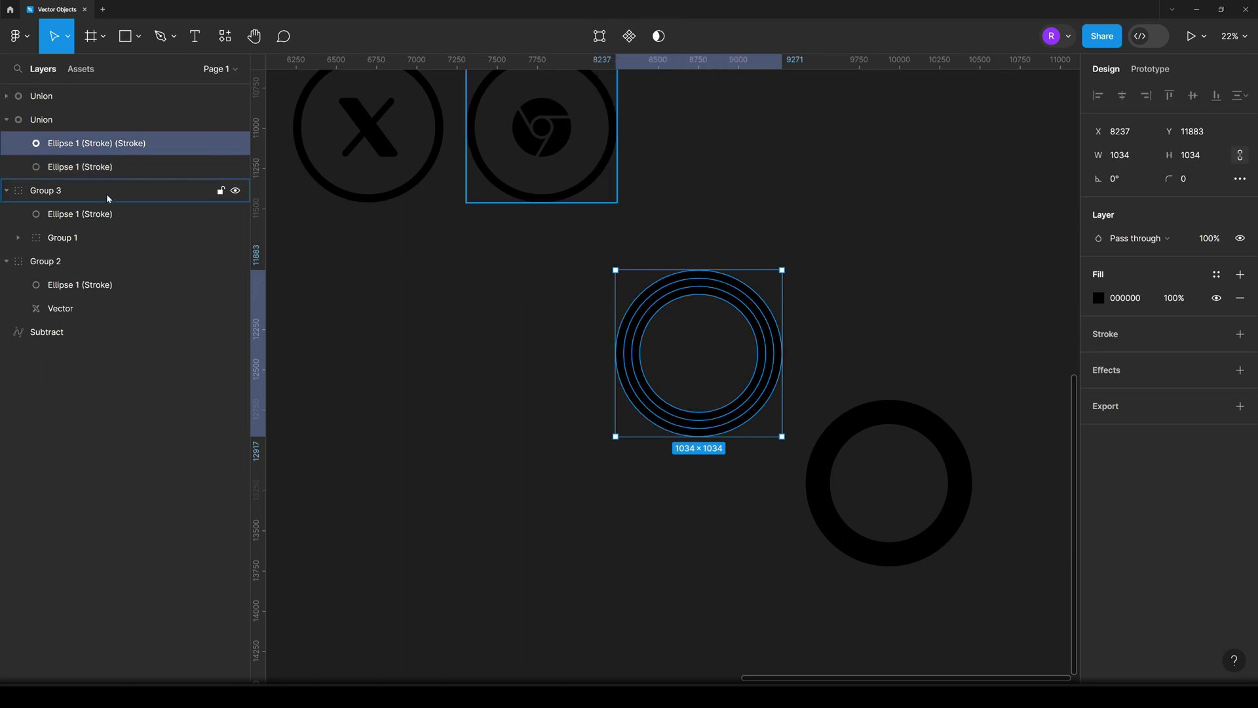
- Flatten the original ring's Union and the copied ring's Union into single vector shapes
left_click(59, 120)
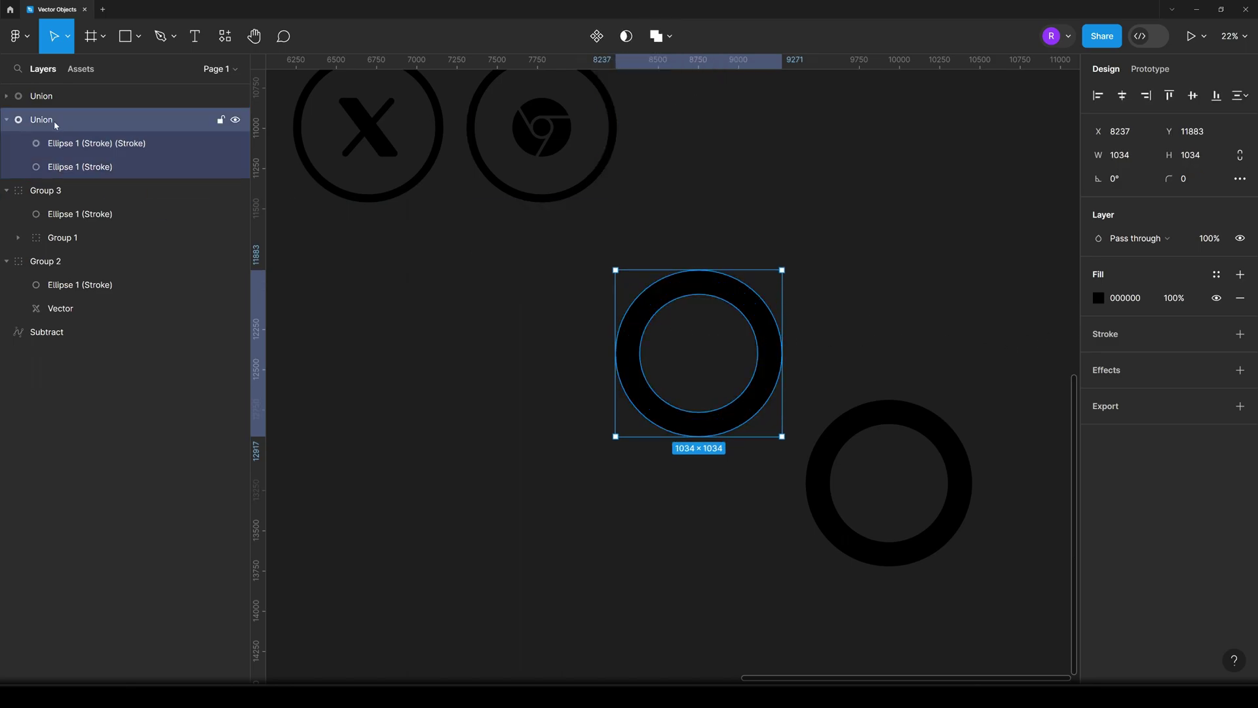
right_click(703, 324)
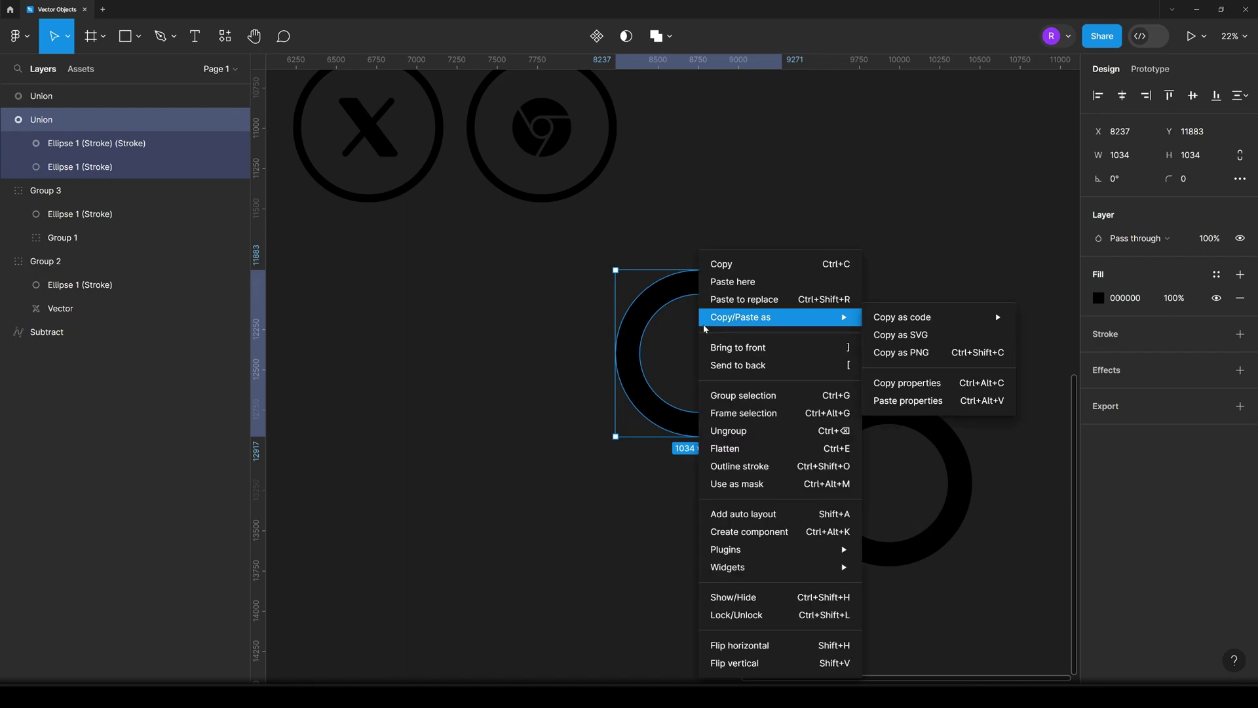
left_click(738, 453)
left_click(72, 97)
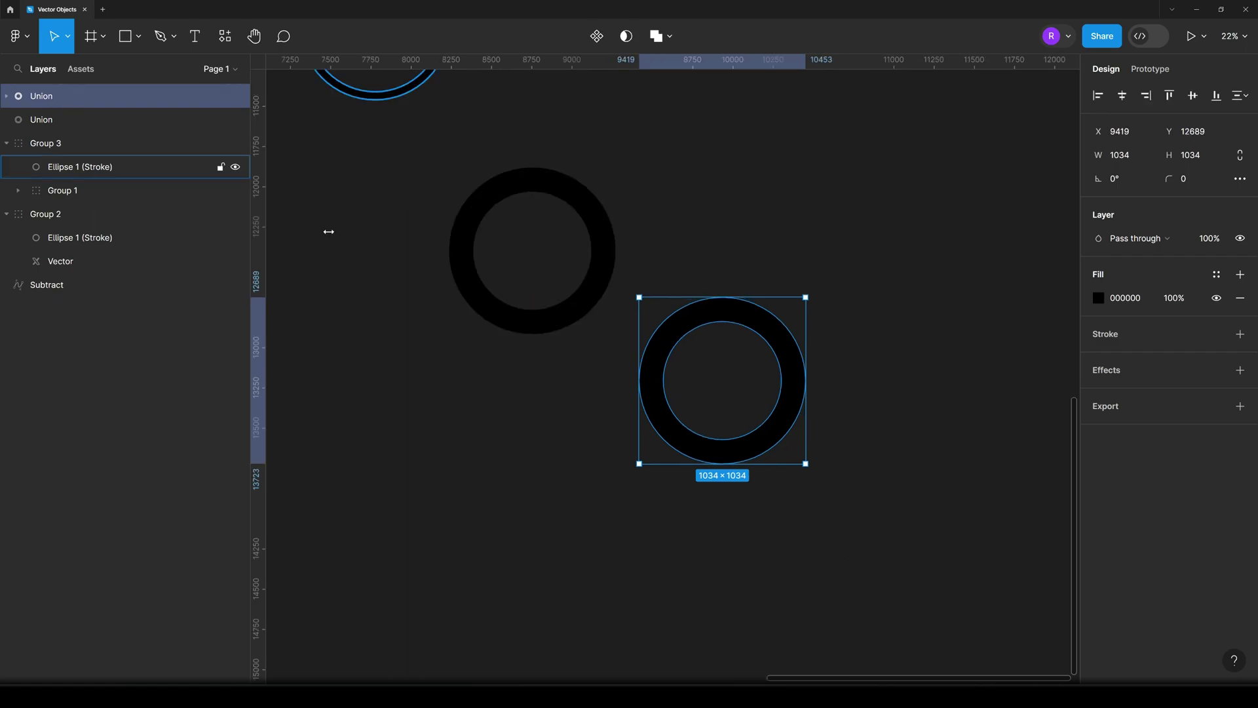
right_click(729, 316)
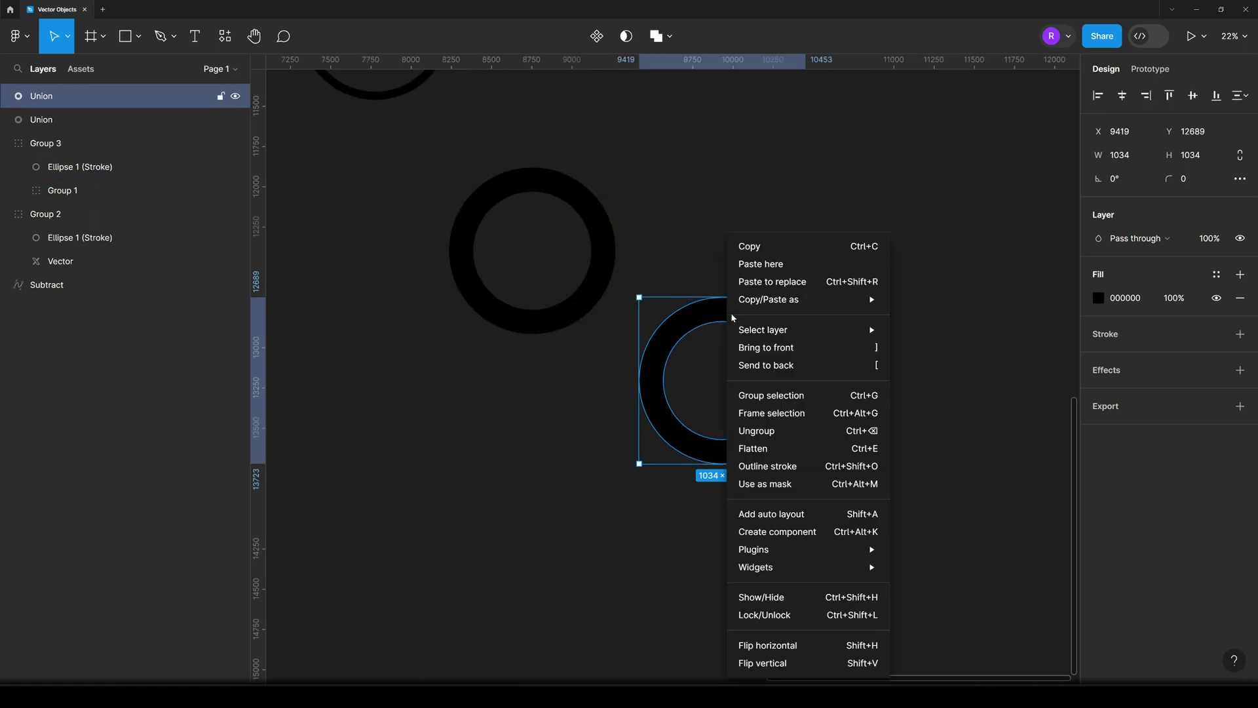
left_click(774, 450)
- Move the copied ring to overlap the original's lower right part and combine both with an Exclude selection
left_click_drag(837, 451, 700, 352)
left_click_drag(829, 194, 553, 370)
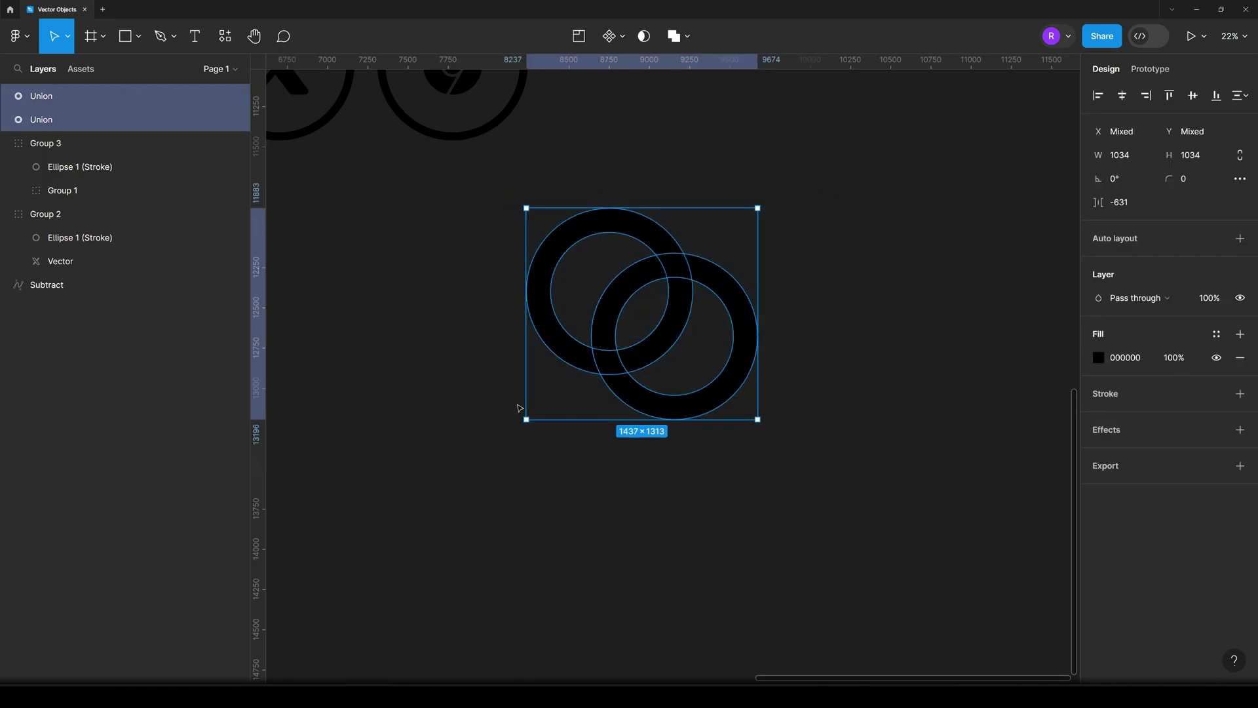
left_click(689, 38)
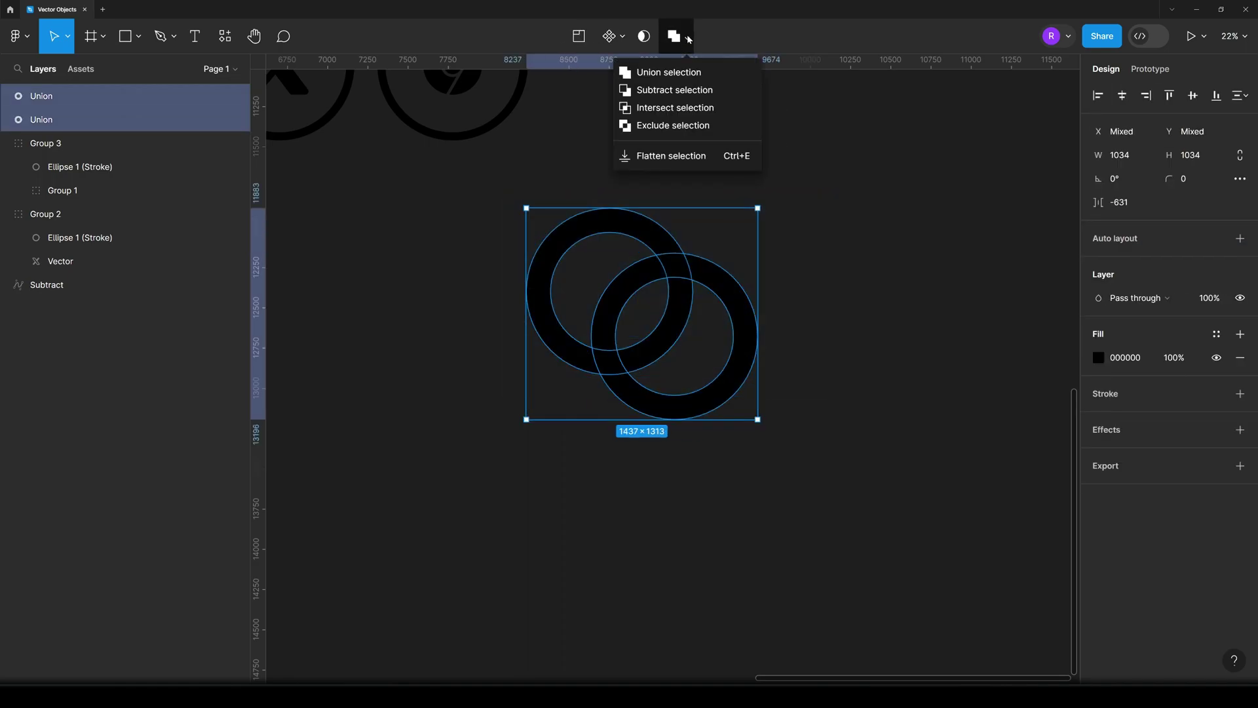
left_click(692, 130)
left_click(833, 222)
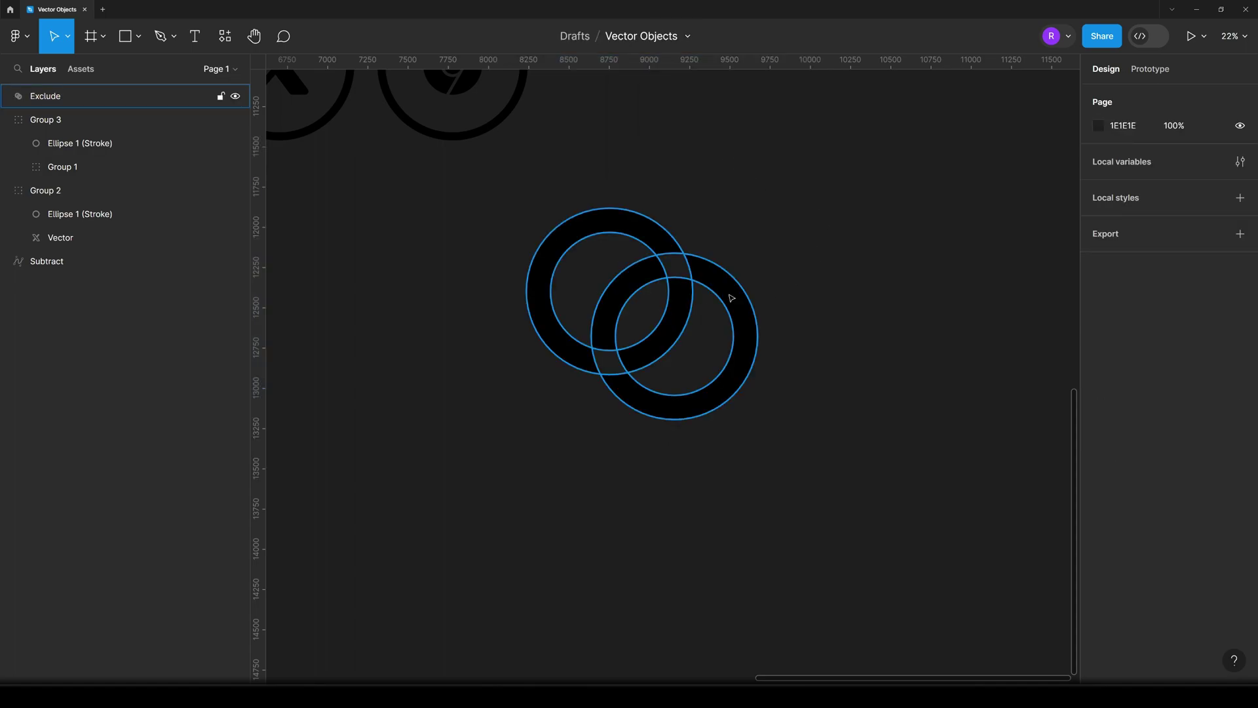
- Duplicate the excluded double ring, then shrink and rotate the copy and place it over the upper left of the larger rings
left_click_drag(856, 242, 548, 364)
left_click(770, 202)
left_click(751, 332)
key("ctrl+d")
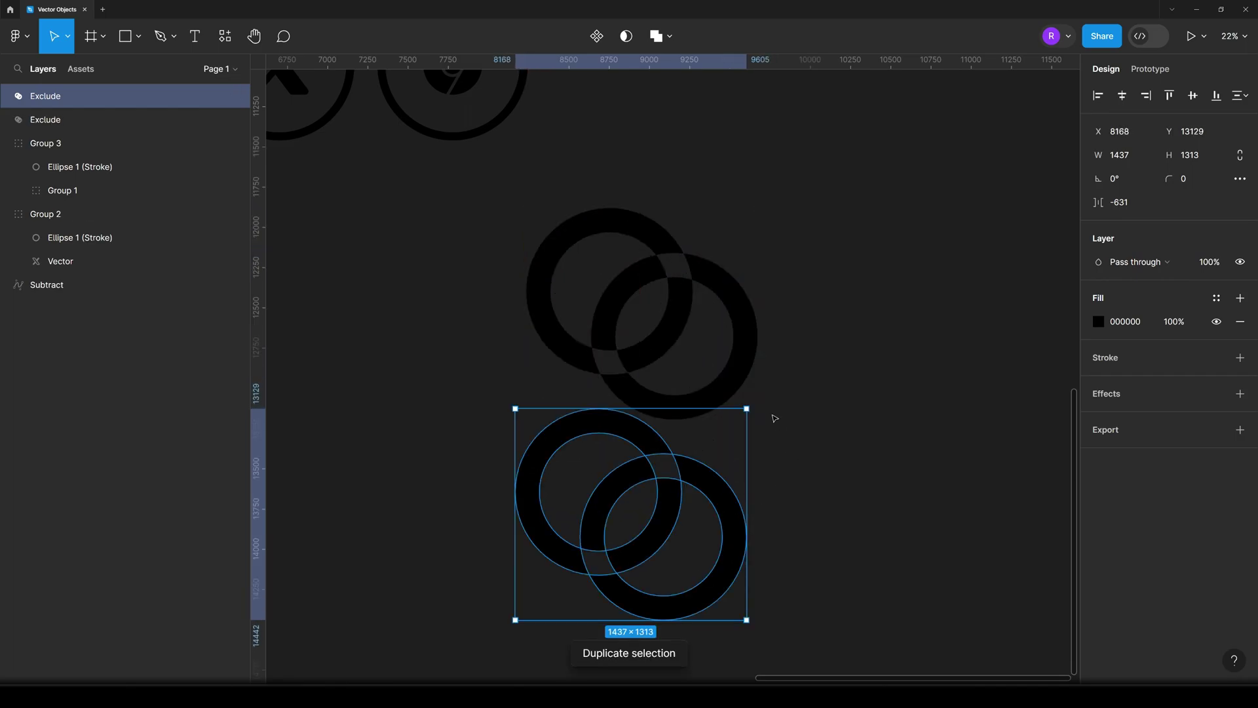
left_click_drag(750, 404, 602, 226)
- Combine the small and large double rings with an Exclude selection and deselect the result
left_click_drag(753, 156, 479, 418)
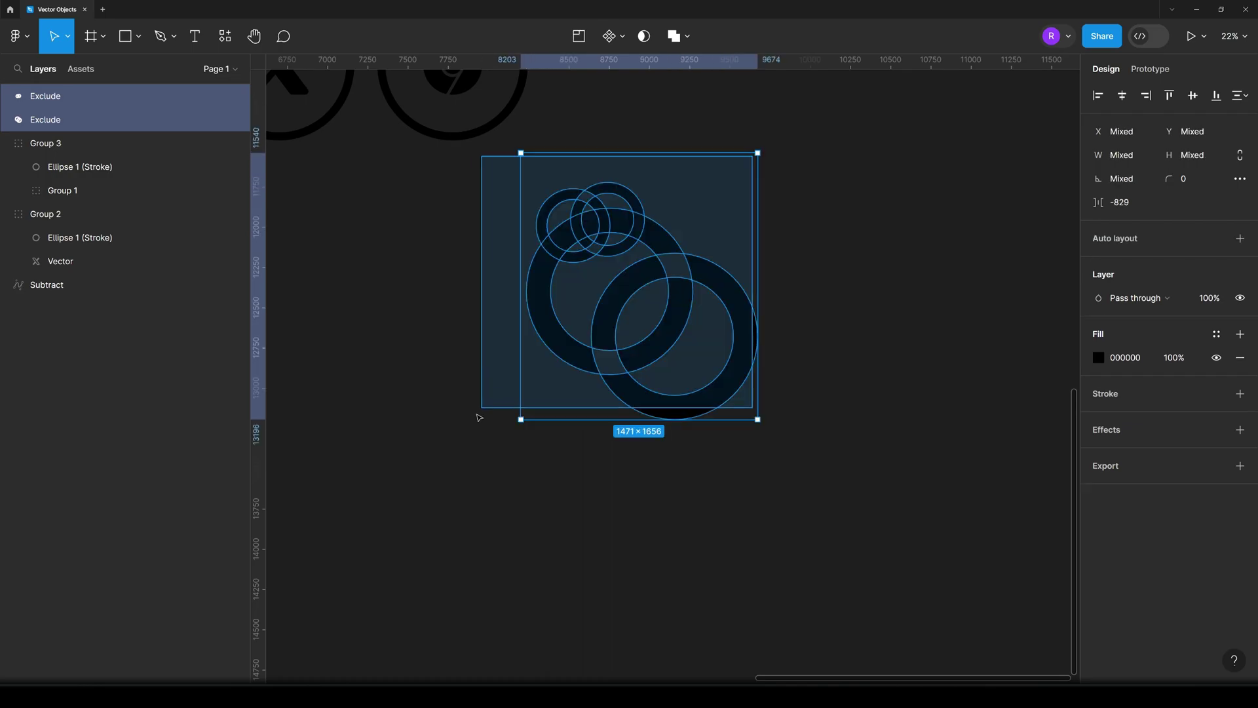
left_click(687, 36)
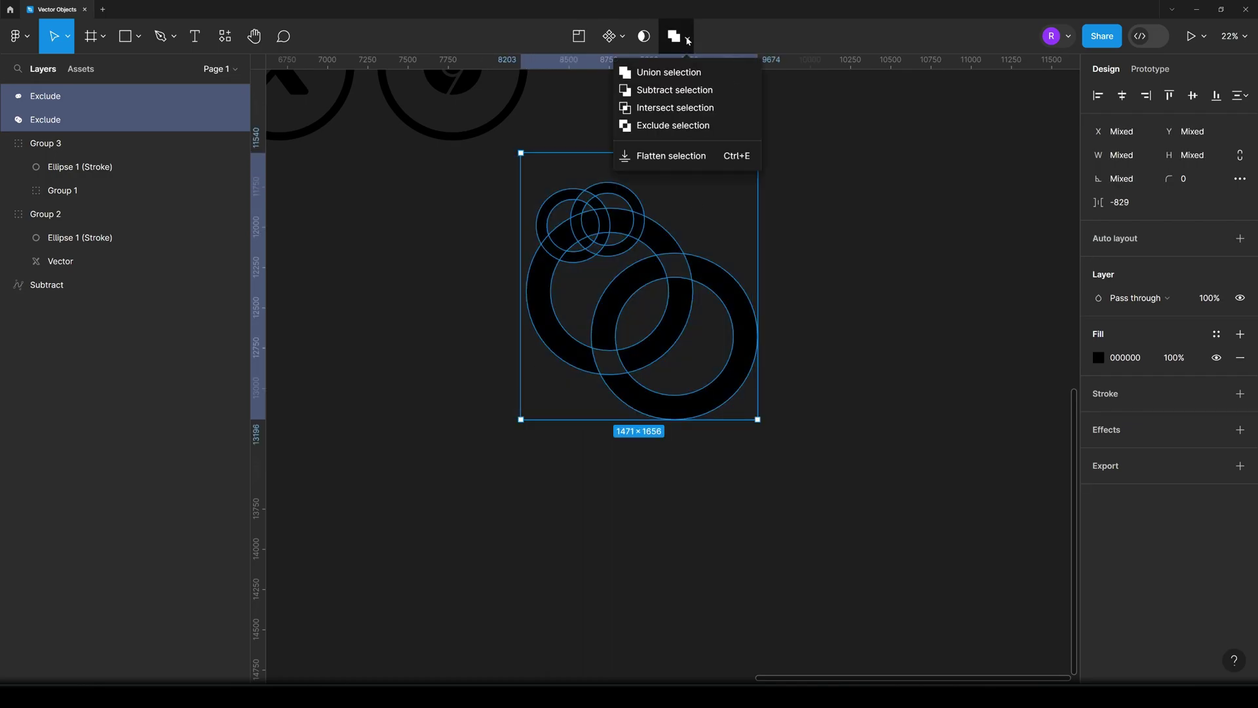
left_click(683, 129)
left_click(798, 185)
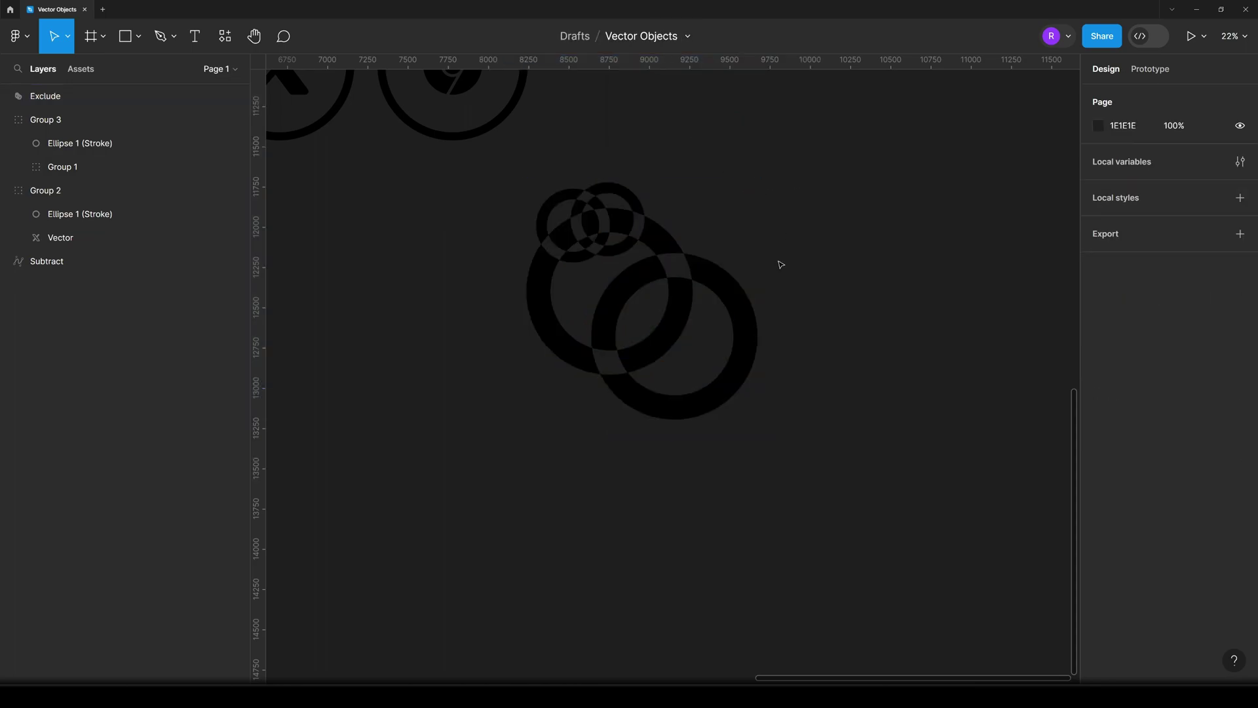
scroll(804, 329, "down", 3)
scroll(765, 326, "up", 2)
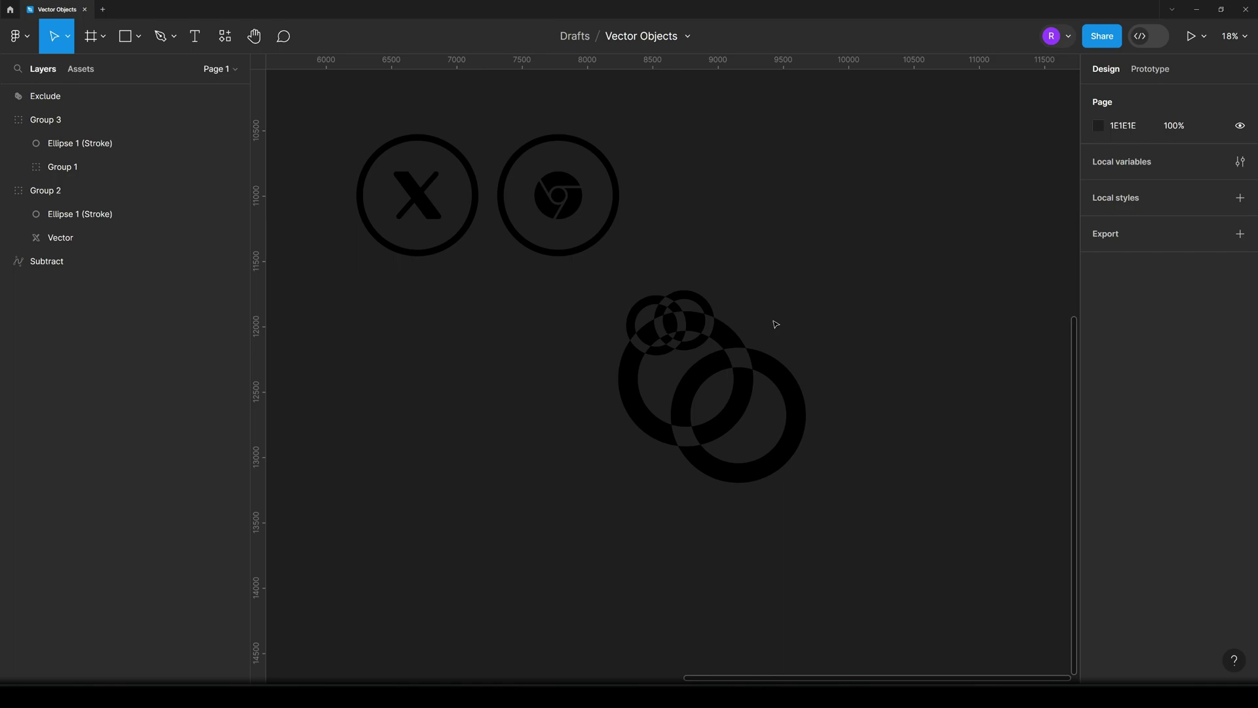